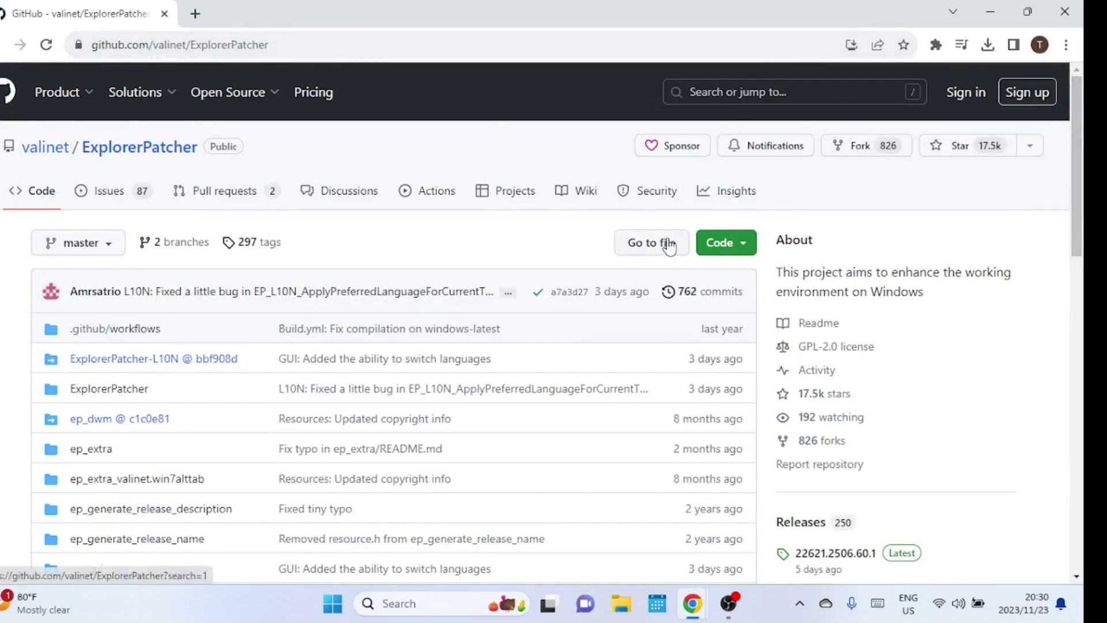
# Step: Open ExplorerPatcher release 22621.2506.60.1 and scroll to its Assets listing ep_setup.exe
pyautogui.moveTo(1085, 198); pyautogui.dragTo(1074, 277)
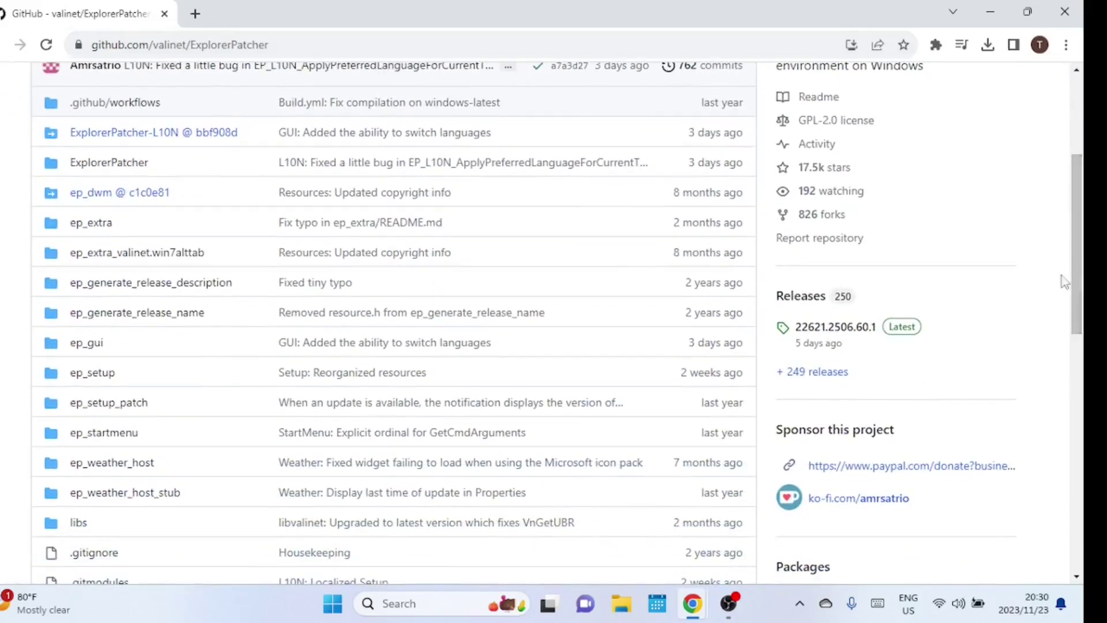
pyautogui.click(910, 331)
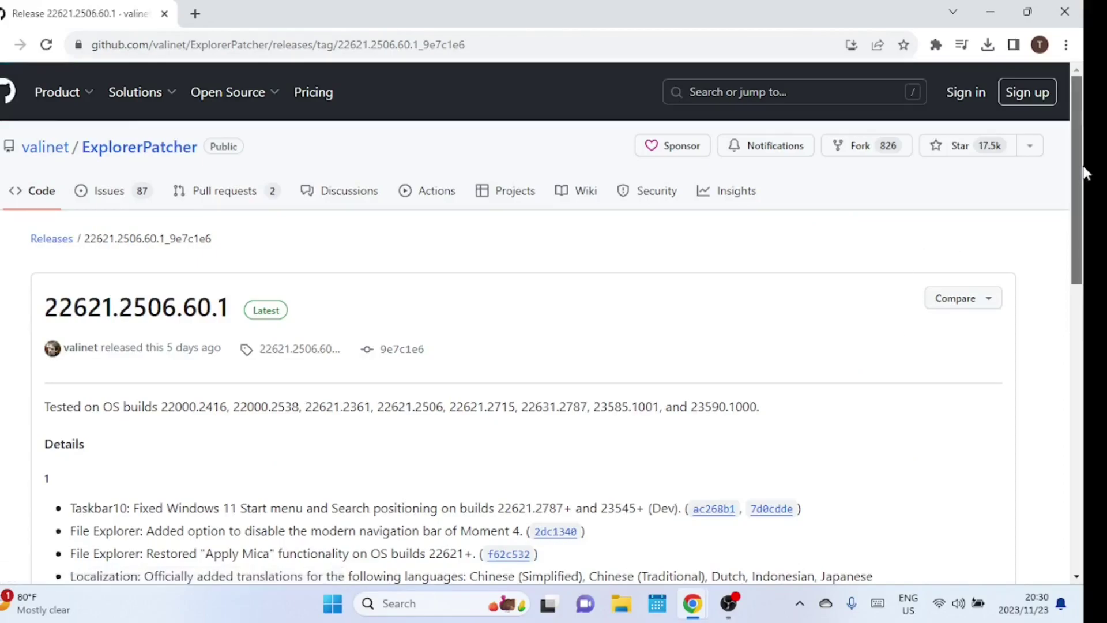
pyautogui.moveTo(1083, 173); pyautogui.dragTo(1083, 477)
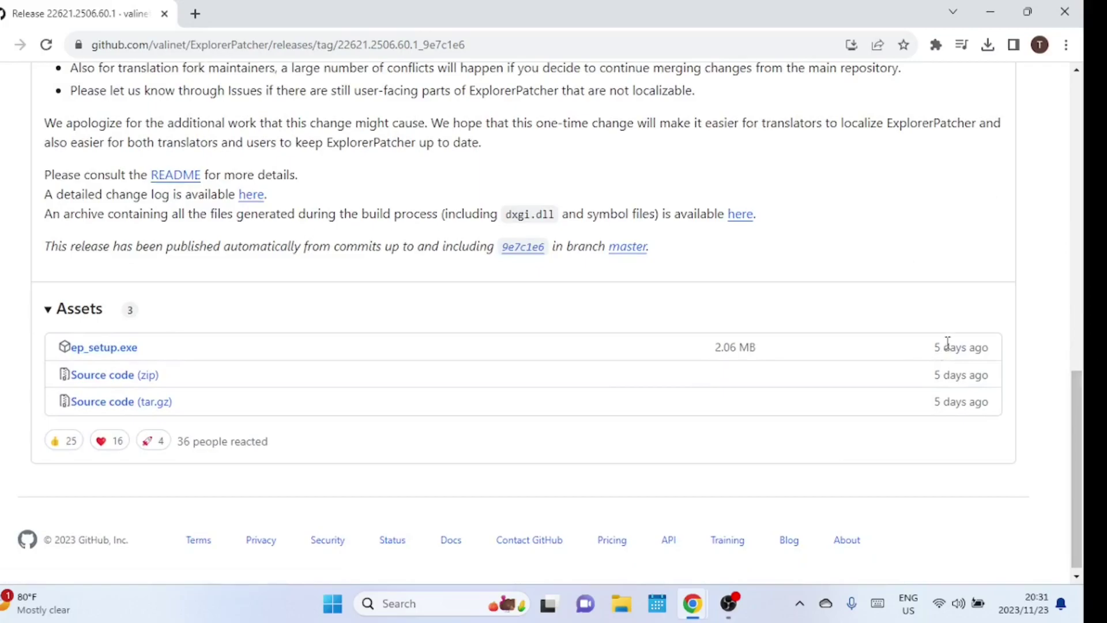
pyautogui.moveTo(926, 348); pyautogui.dragTo(982, 348)
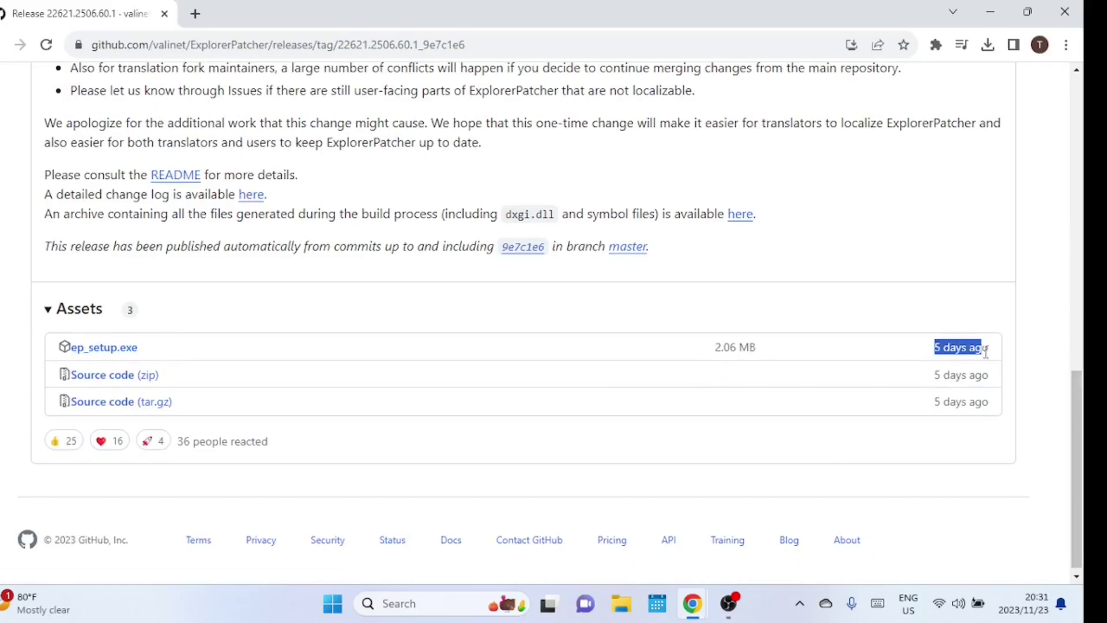
# Step: Download ep_setup.exe and run it from the Downloads folder to install ExplorerPatcher
pyautogui.click(118, 356)
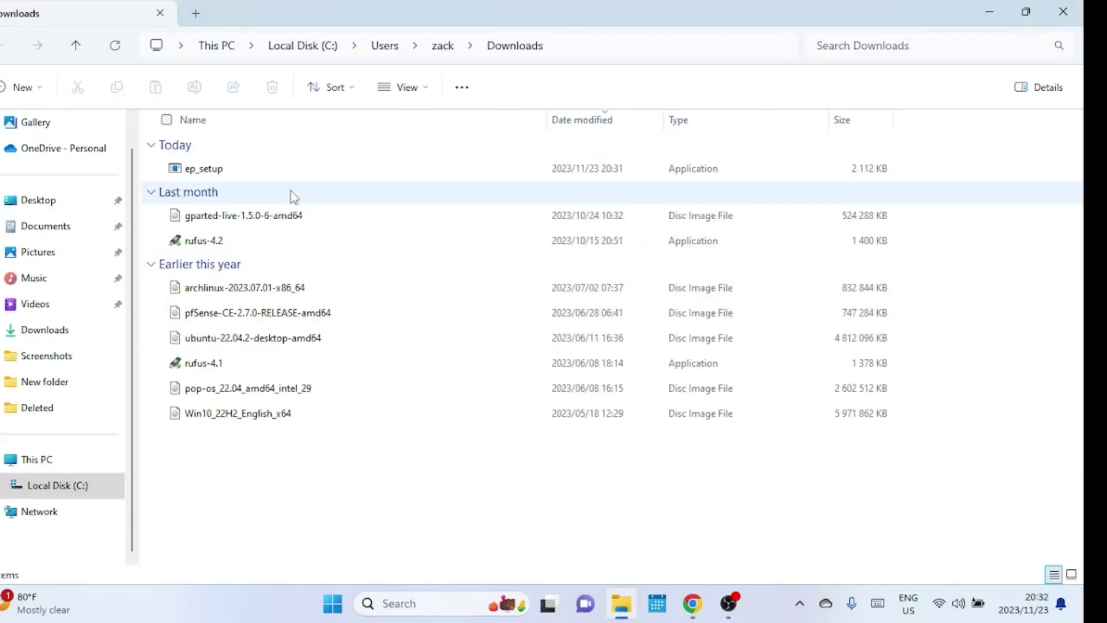
pyautogui.doubleClick(248, 171)
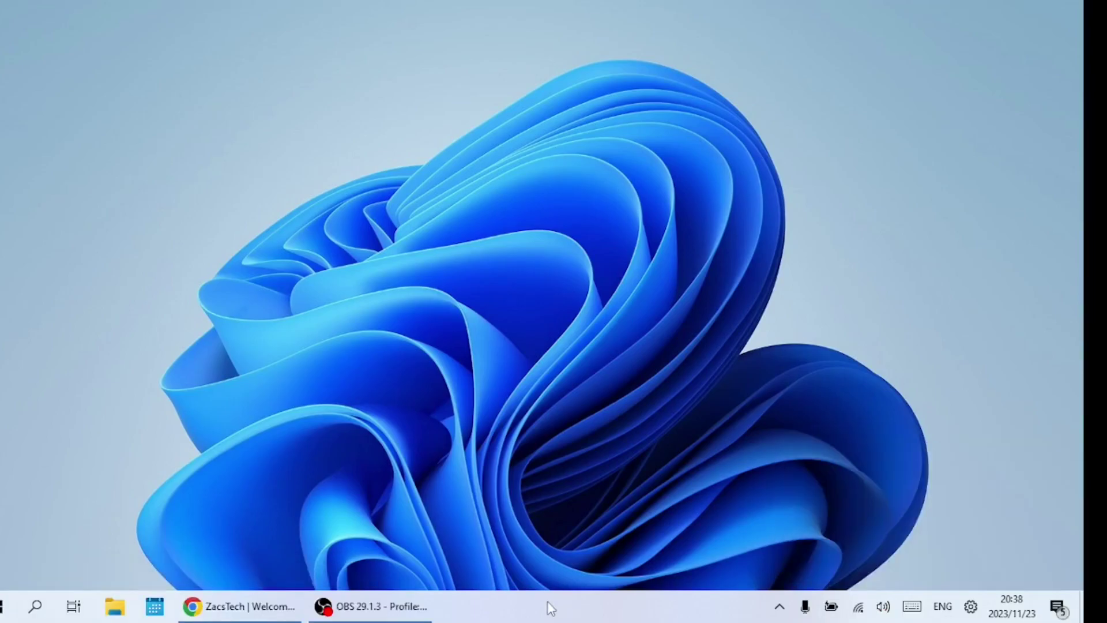
# Step: From the taskbar's Properties, switch Taskbar style to Windows 11, then back to Windows 10
pyautogui.rightClick(548, 607)
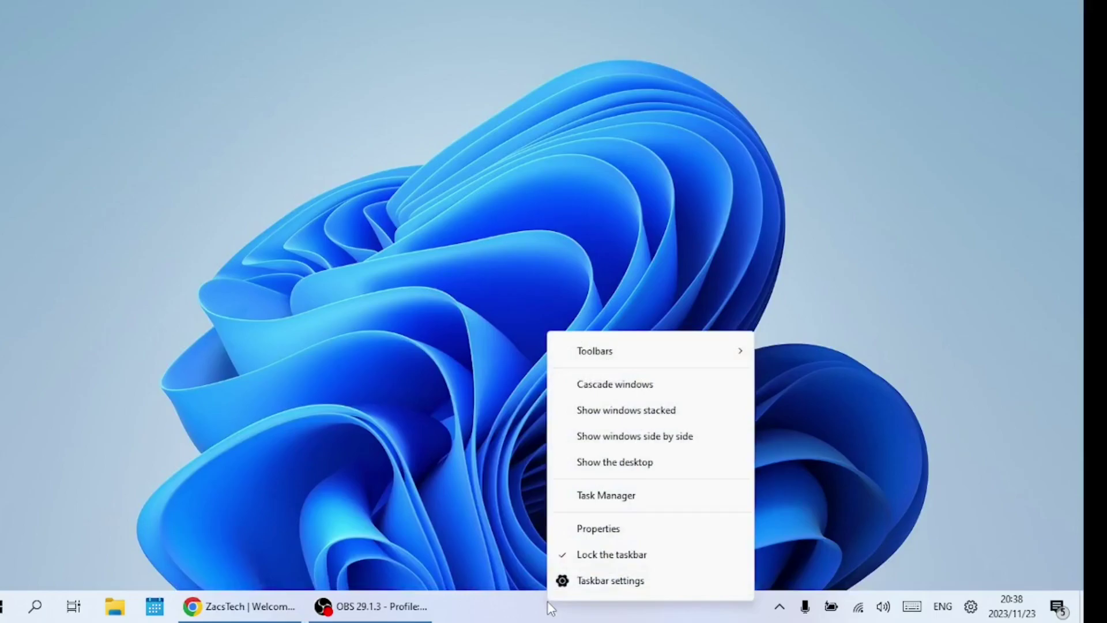
pyautogui.click(594, 530)
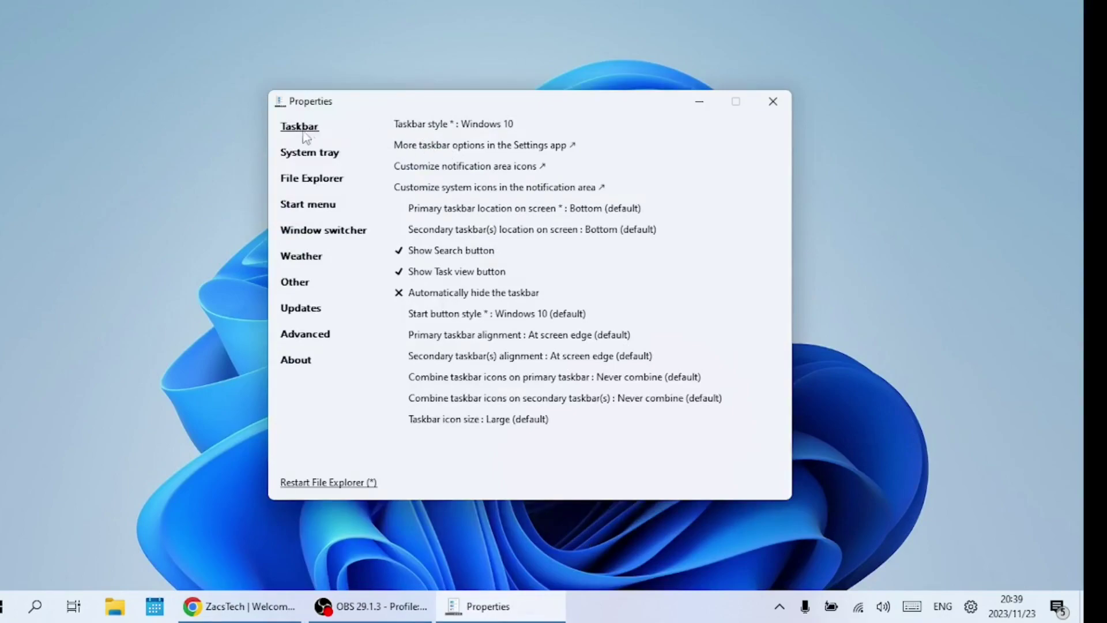
pyautogui.click(499, 125)
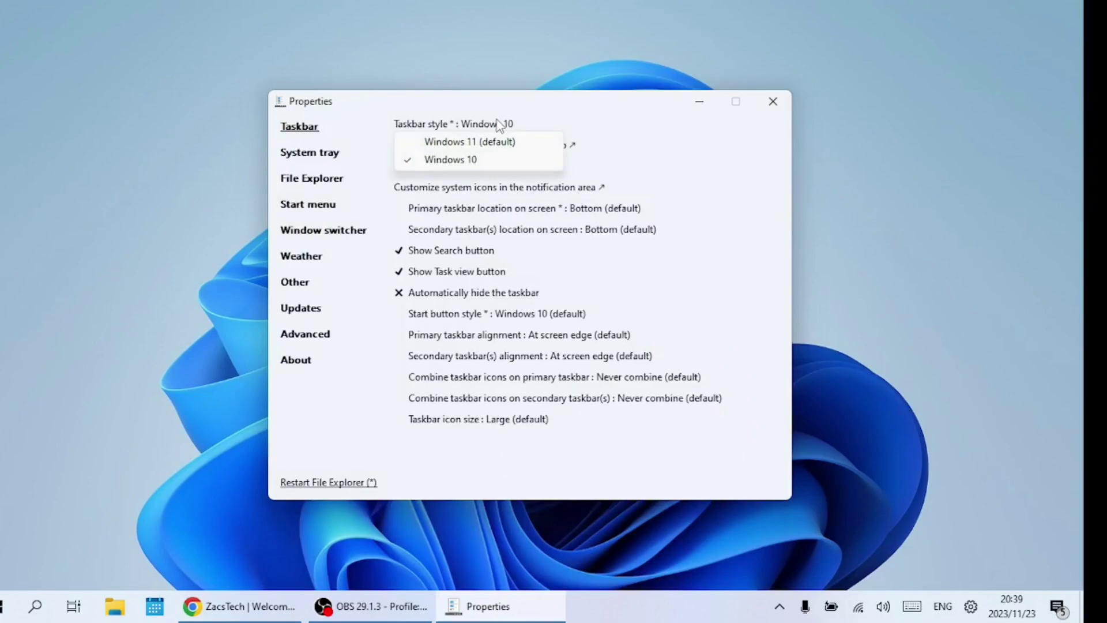
pyautogui.click(496, 145)
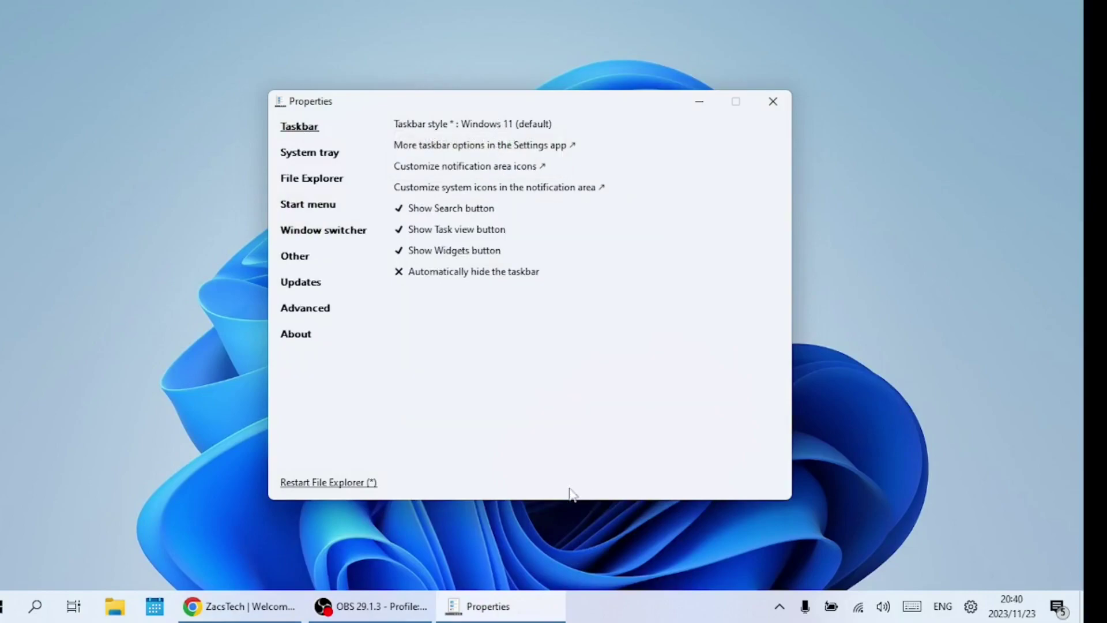
pyautogui.click(485, 124)
pyautogui.click(473, 160)
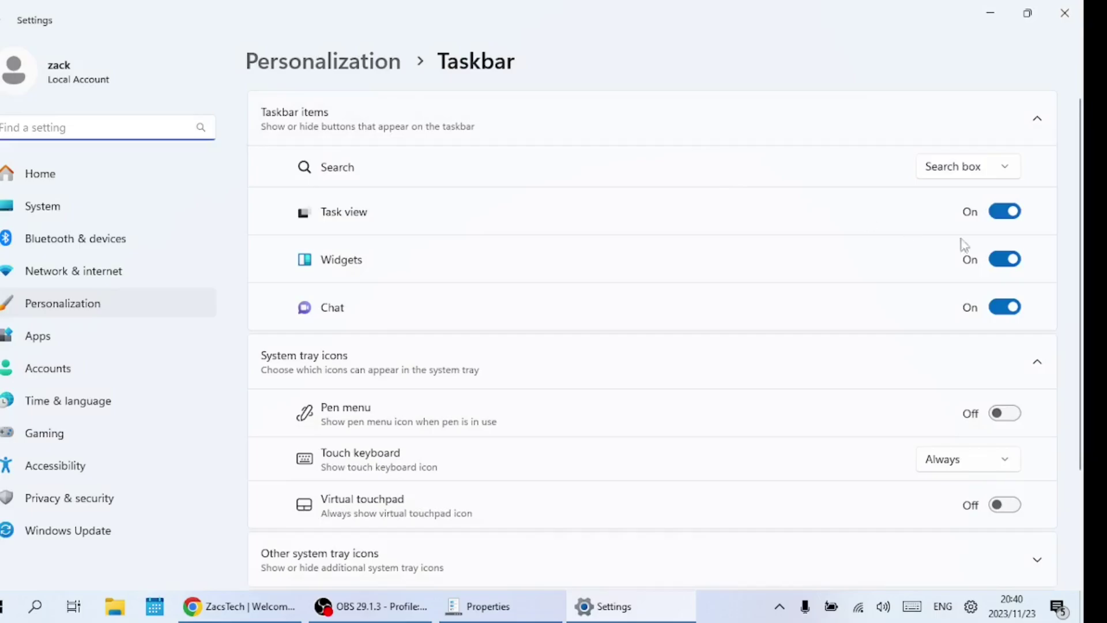
pyautogui.moveTo(1082, 257); pyautogui.dragTo(1078, 337)
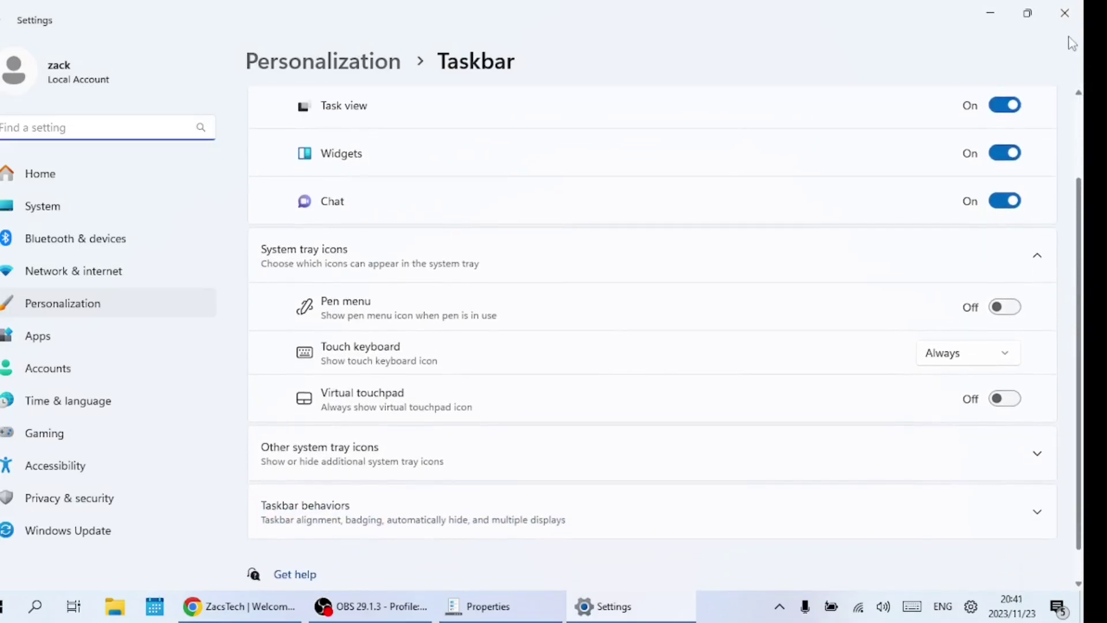
pyautogui.click(1066, 15)
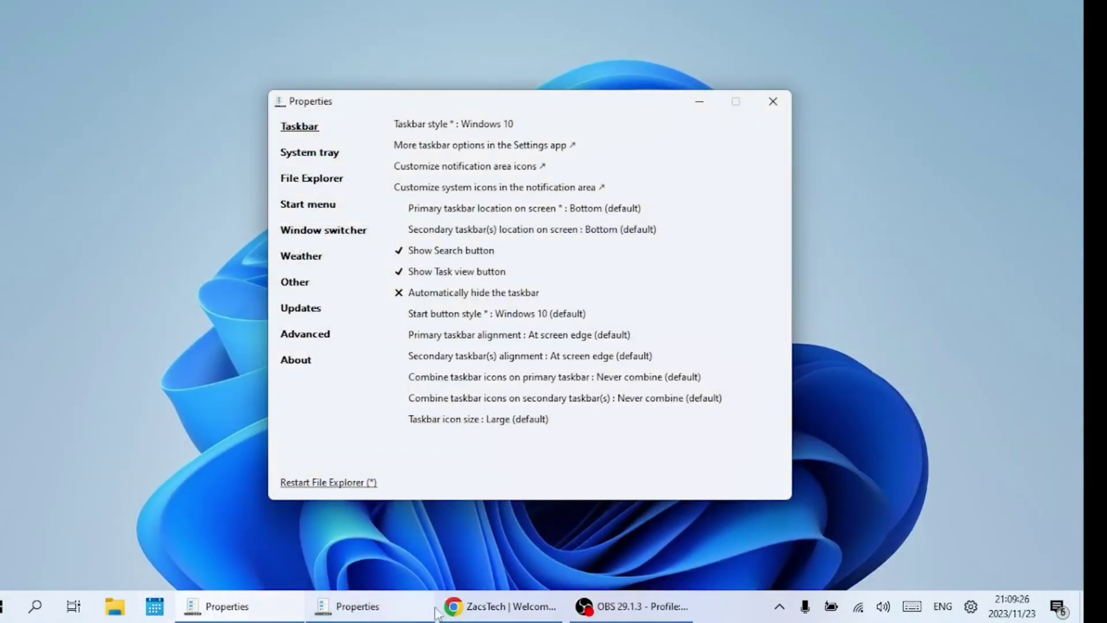
# Step: Set primary taskbar icons to Always combine, and try Small icon size before restoring Large
pyautogui.click(515, 380)
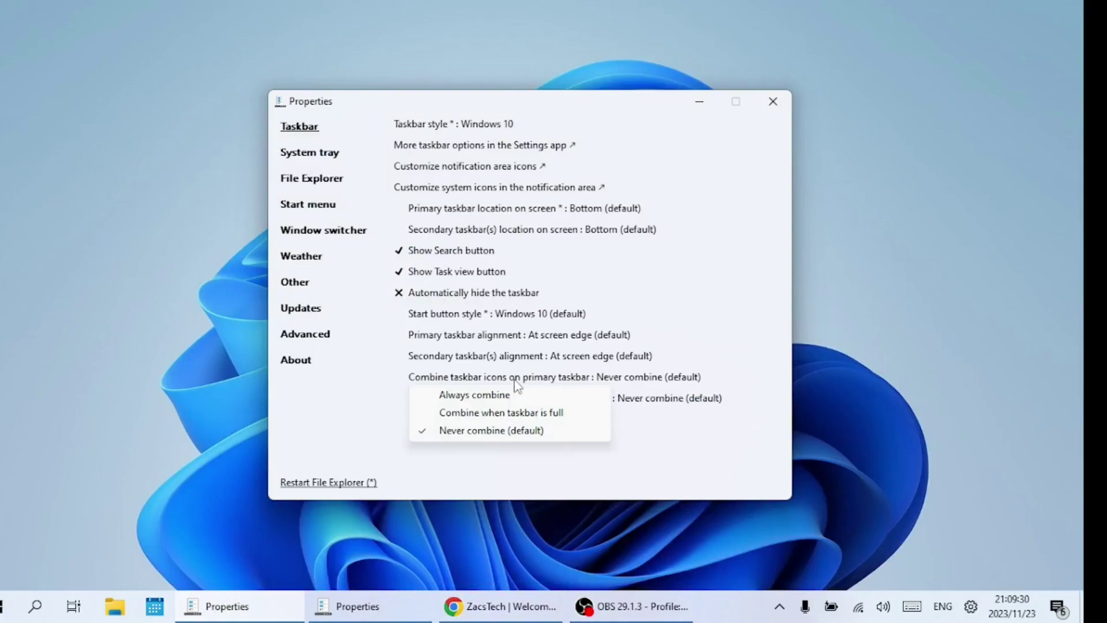
pyautogui.click(508, 392)
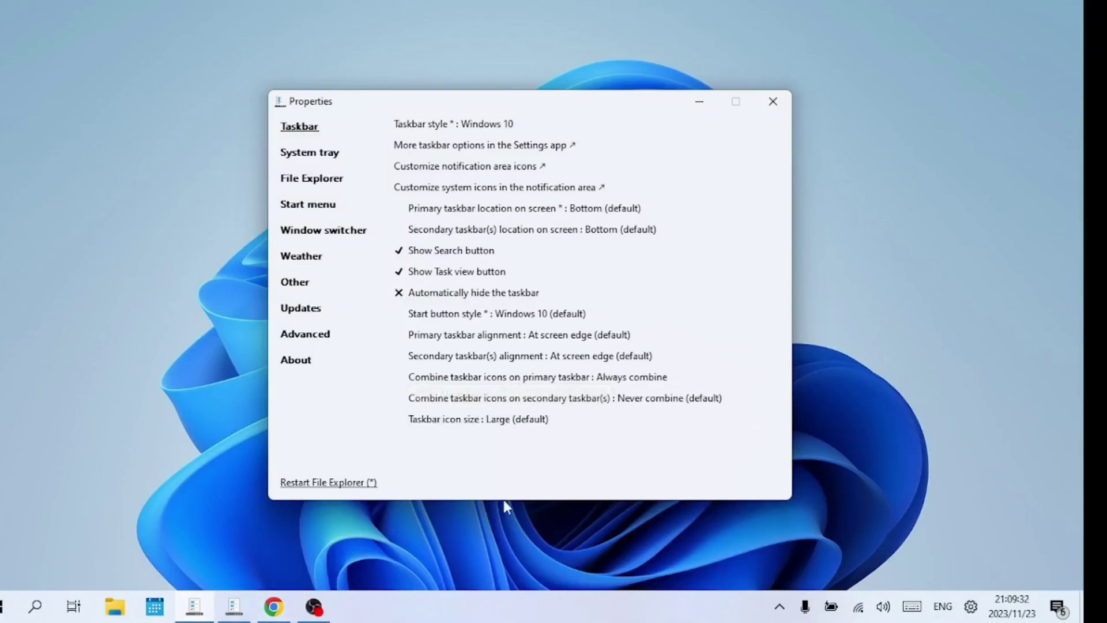
pyautogui.click(500, 426)
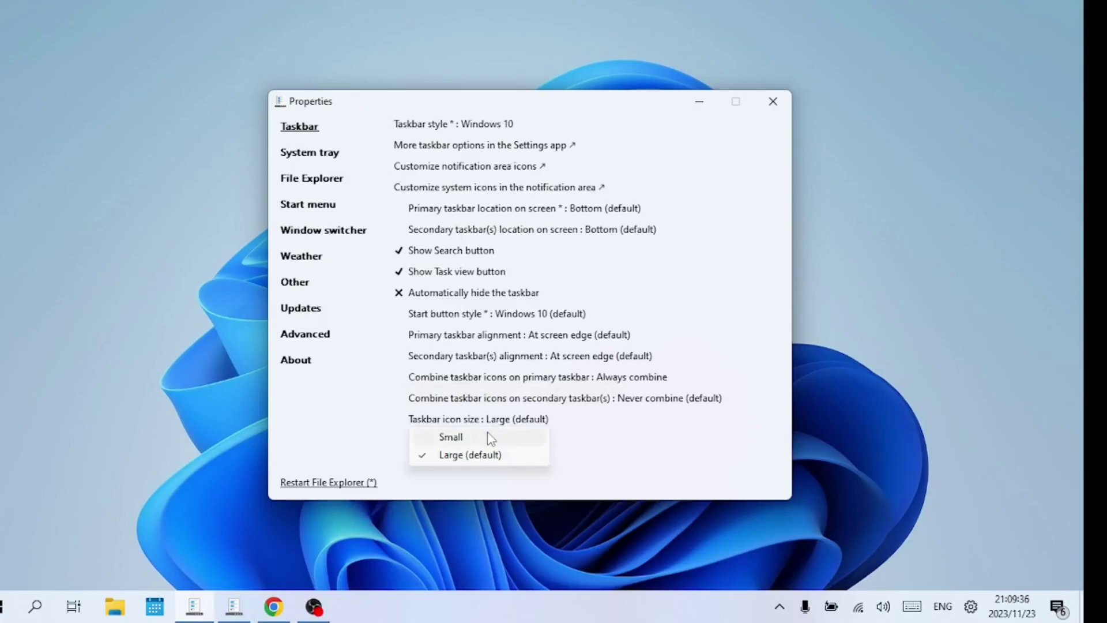
pyautogui.click(489, 437)
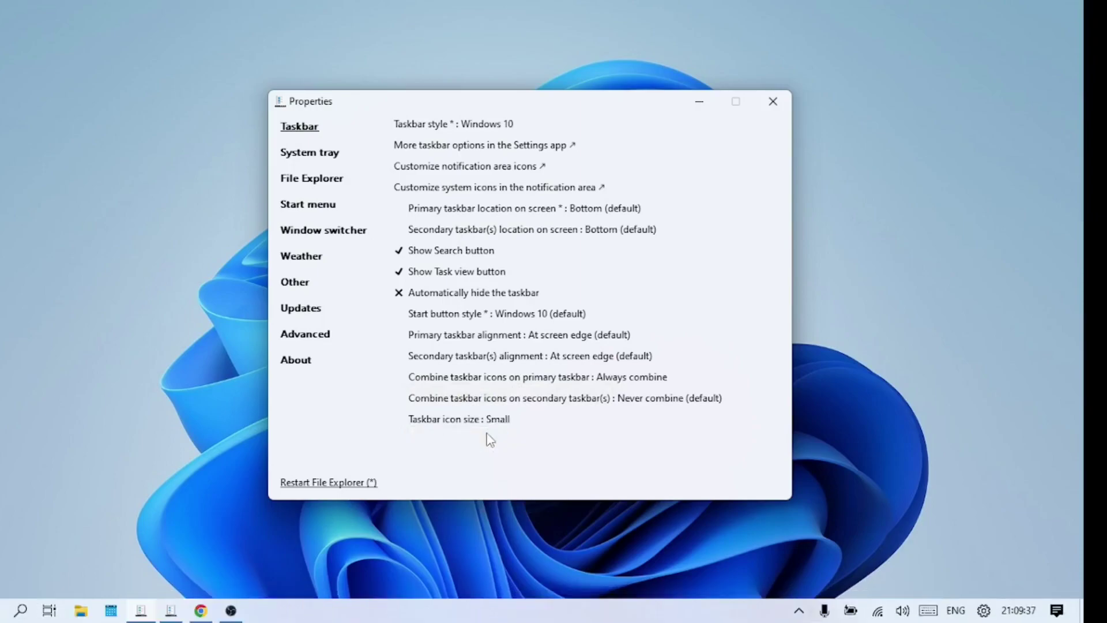
pyautogui.click(483, 422)
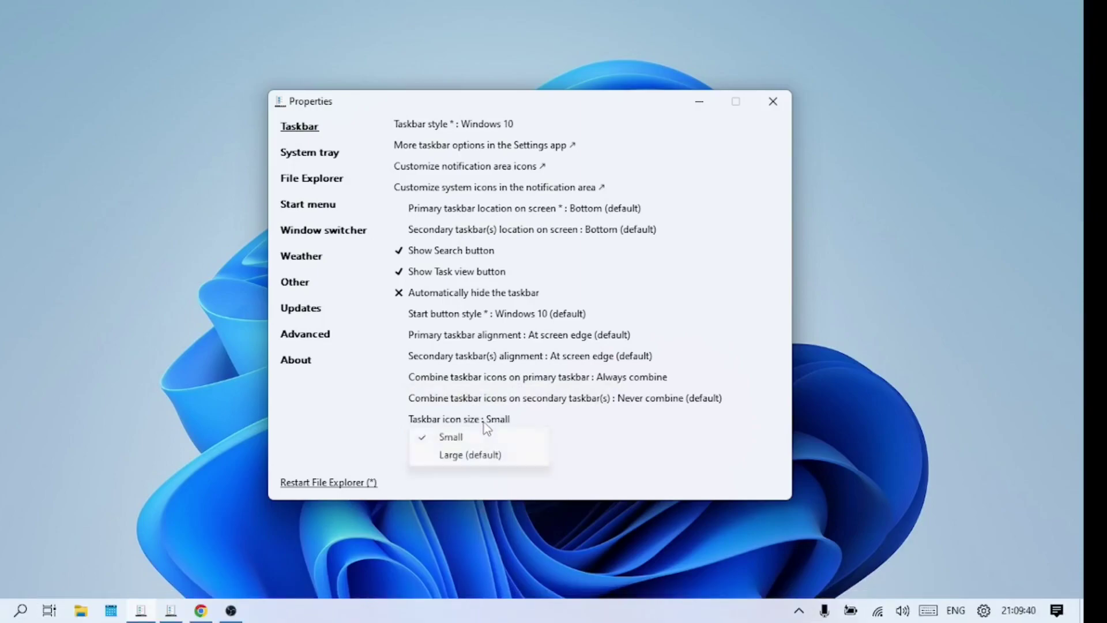
pyautogui.click(486, 455)
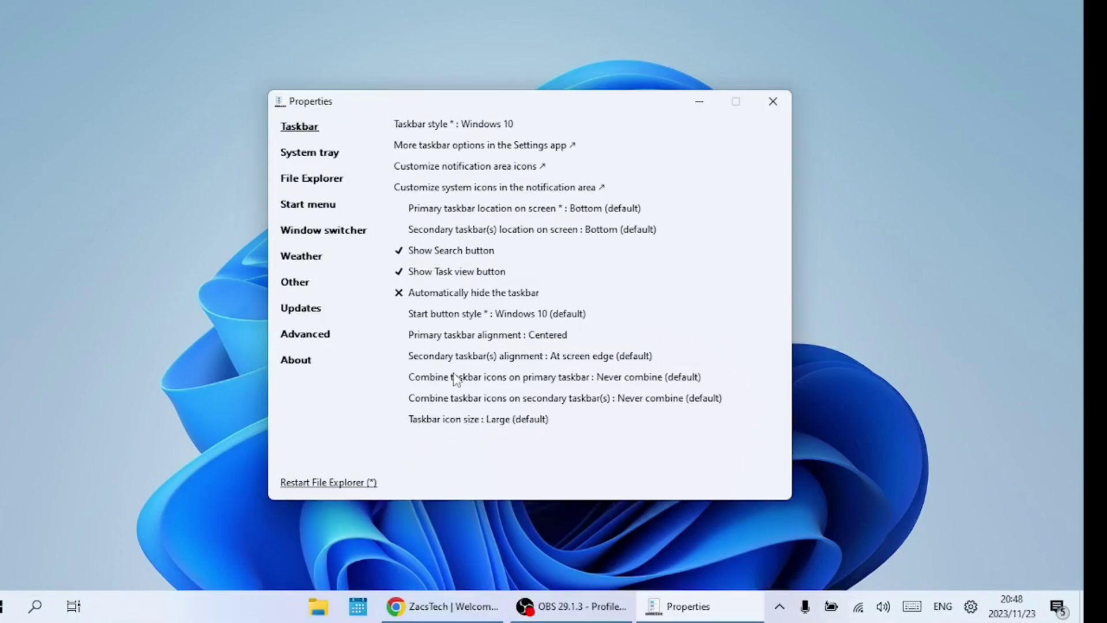
# Step: Try each Centered primary taskbar alignment option, then restore At screen edge (default)
pyautogui.click(455, 338)
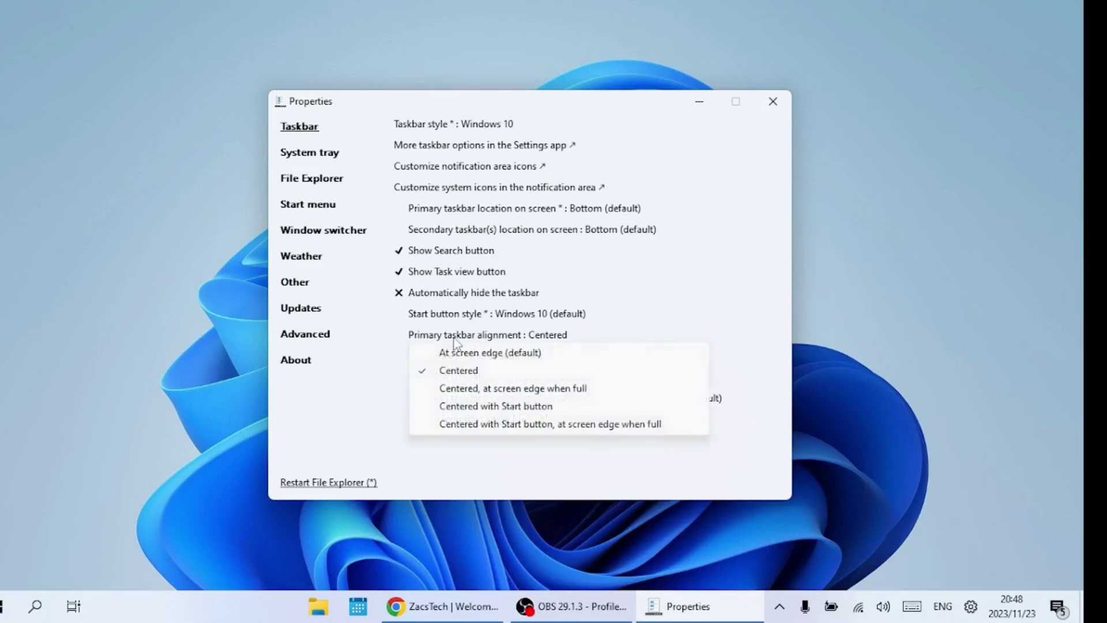
pyautogui.click(460, 390)
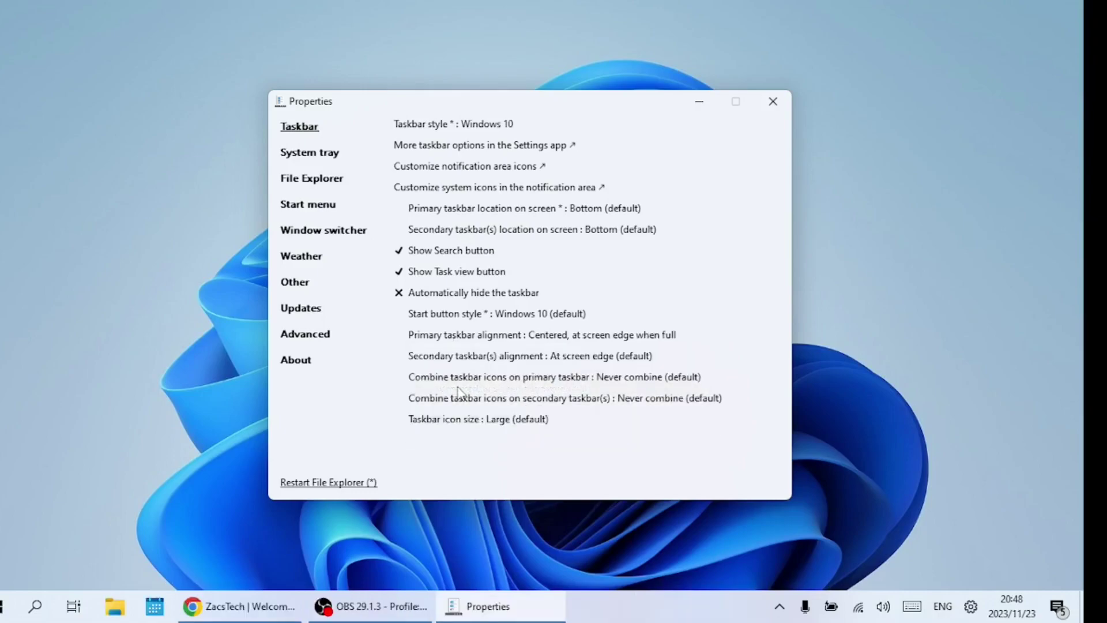
pyautogui.click(455, 337)
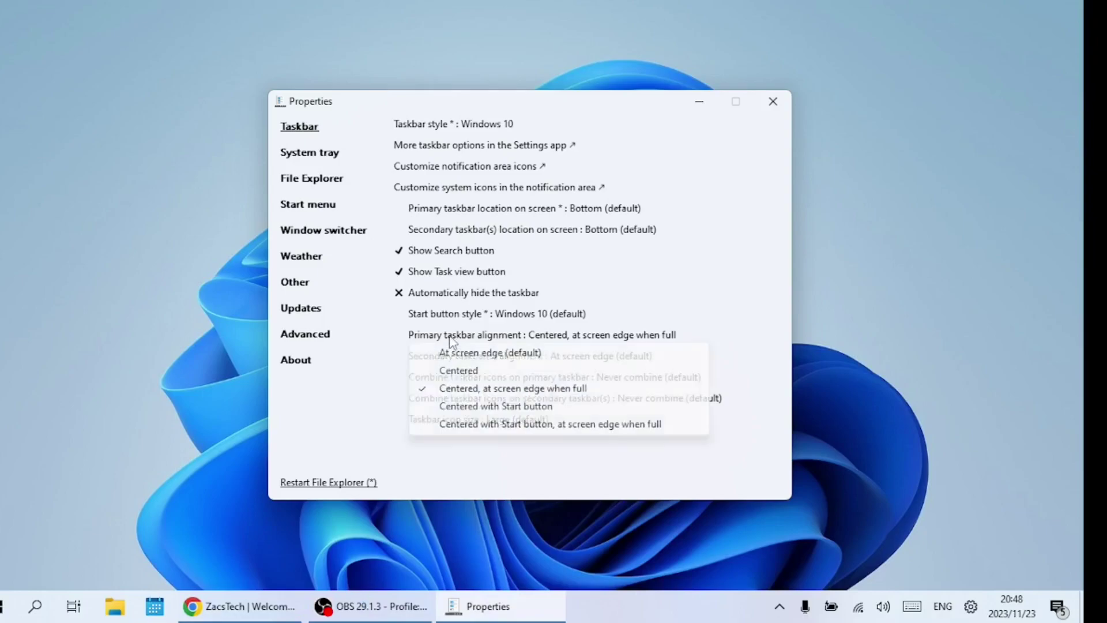
pyautogui.click(458, 407)
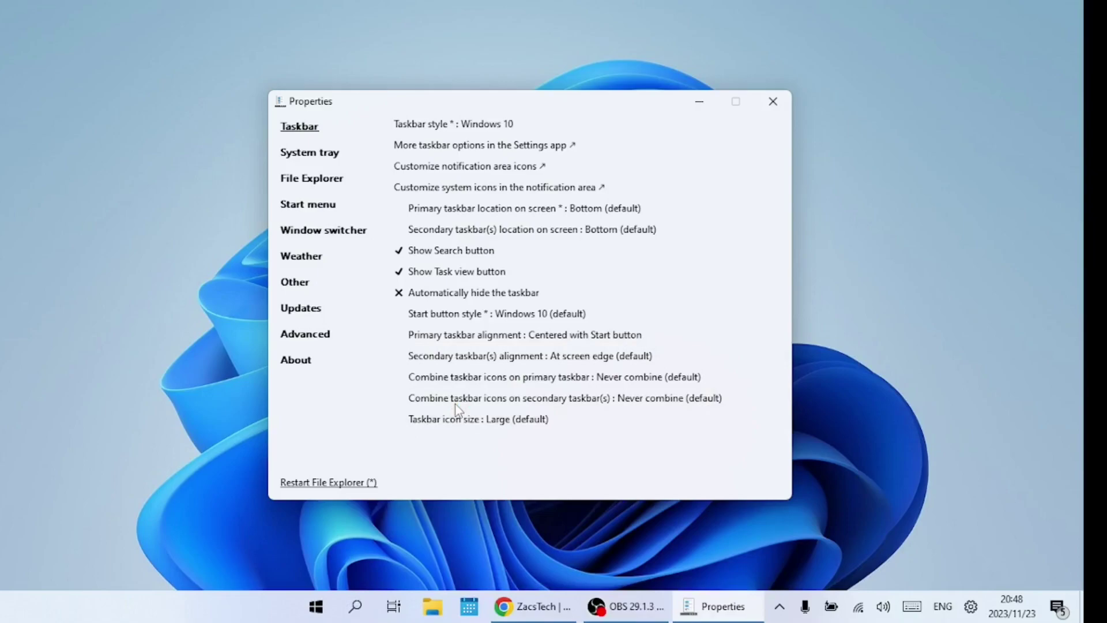
pyautogui.click(469, 336)
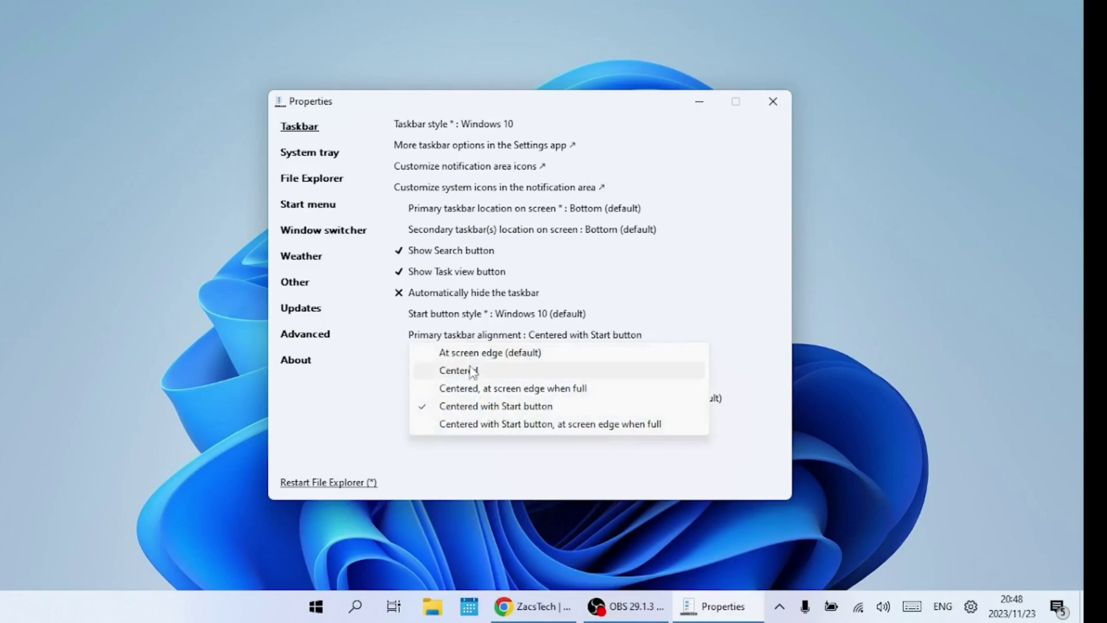
pyautogui.click(474, 426)
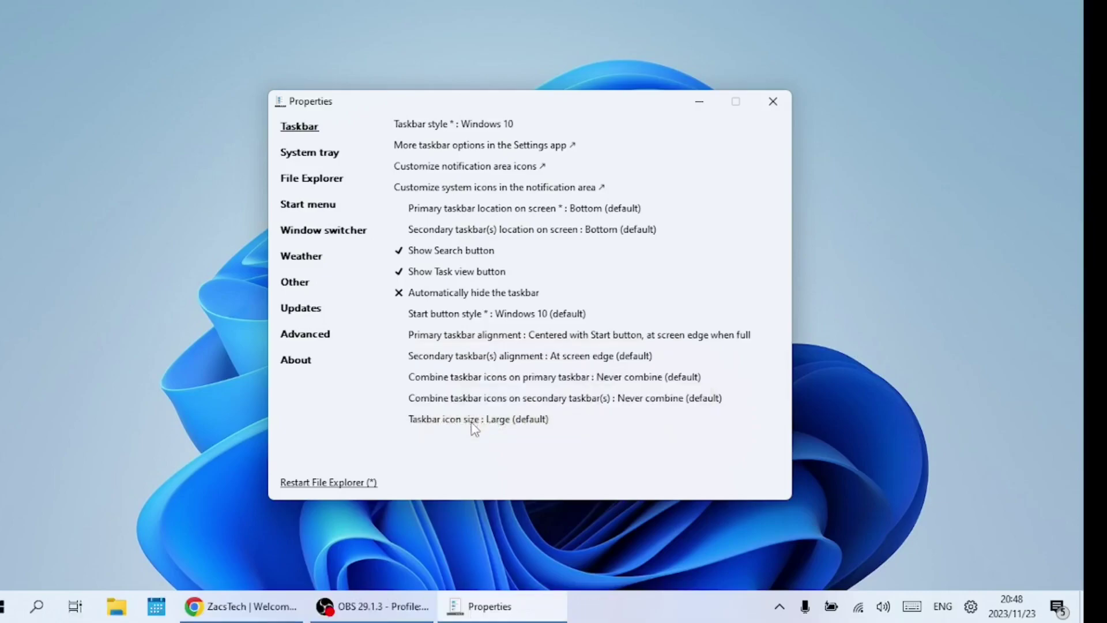
pyautogui.click(456, 335)
pyautogui.click(458, 353)
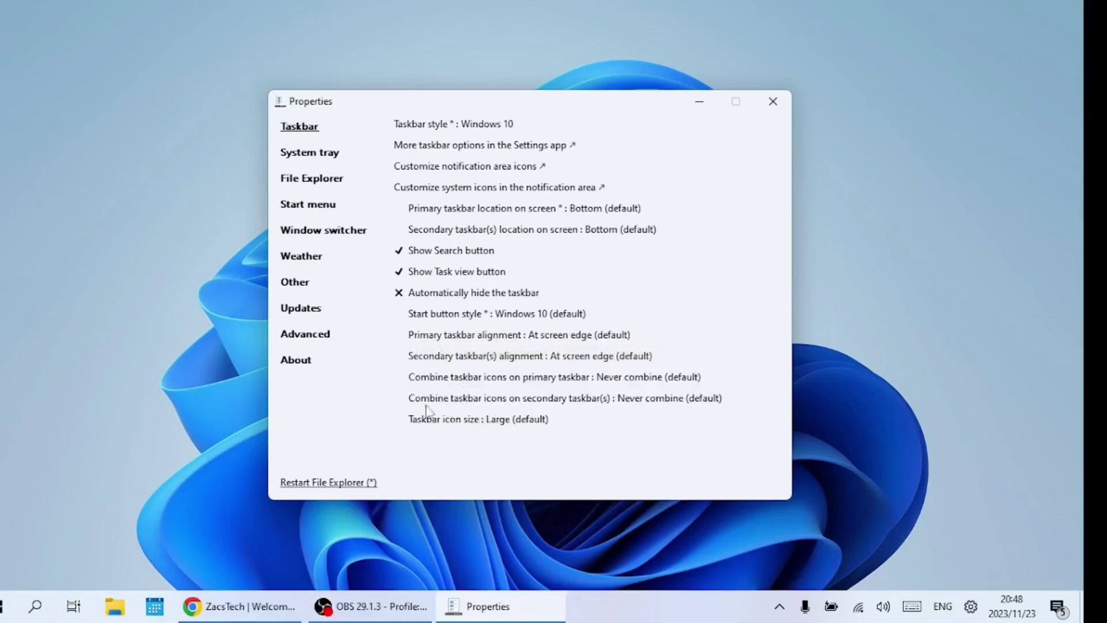
pyautogui.click(427, 379)
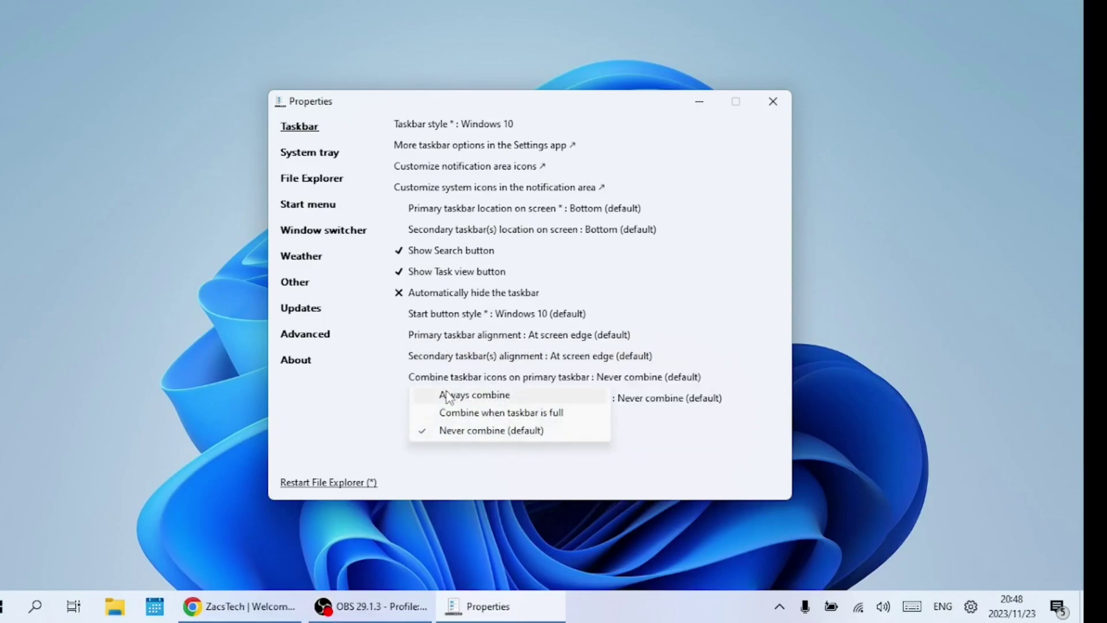
# Step: Set primary taskbar icons to Always combine and keep the secondary taskbar location at Bottom
pyautogui.click(449, 397)
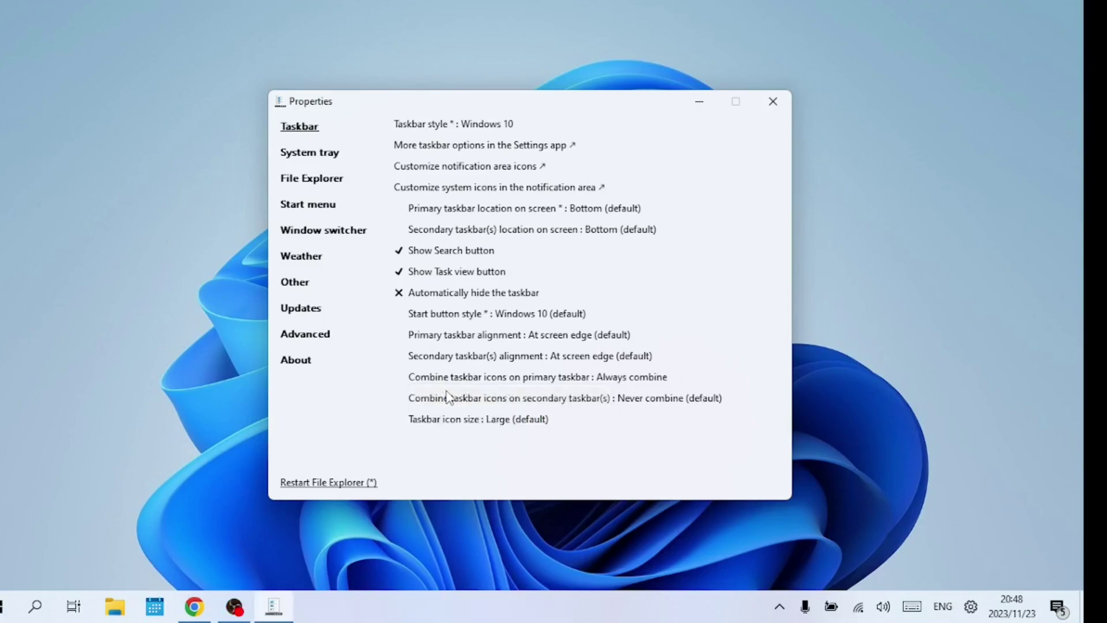
pyautogui.click(554, 231)
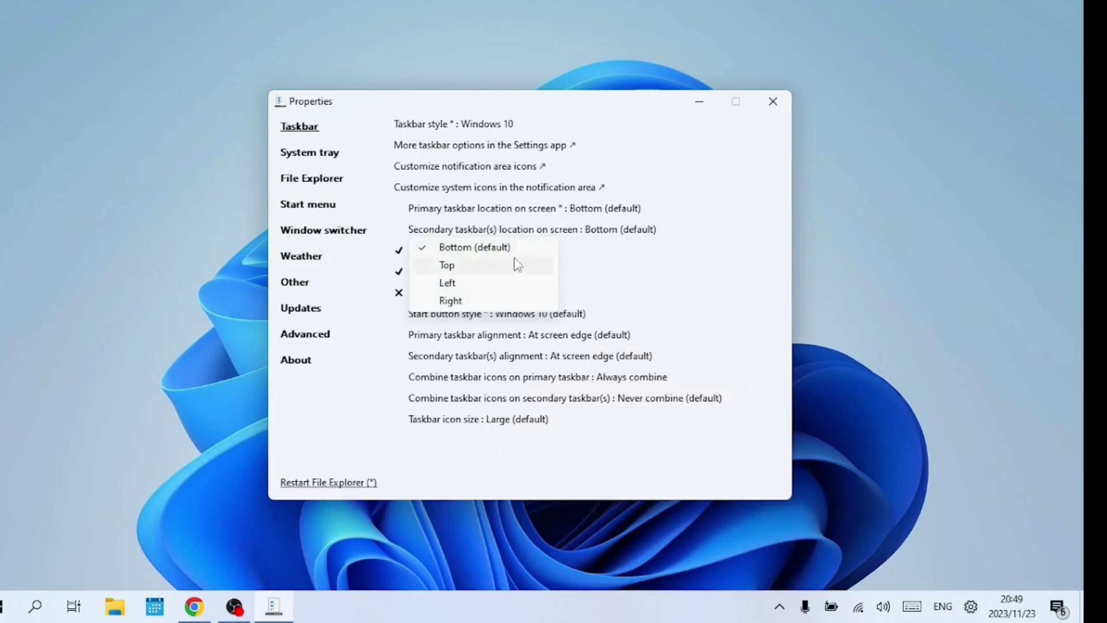
pyautogui.press('Escape')
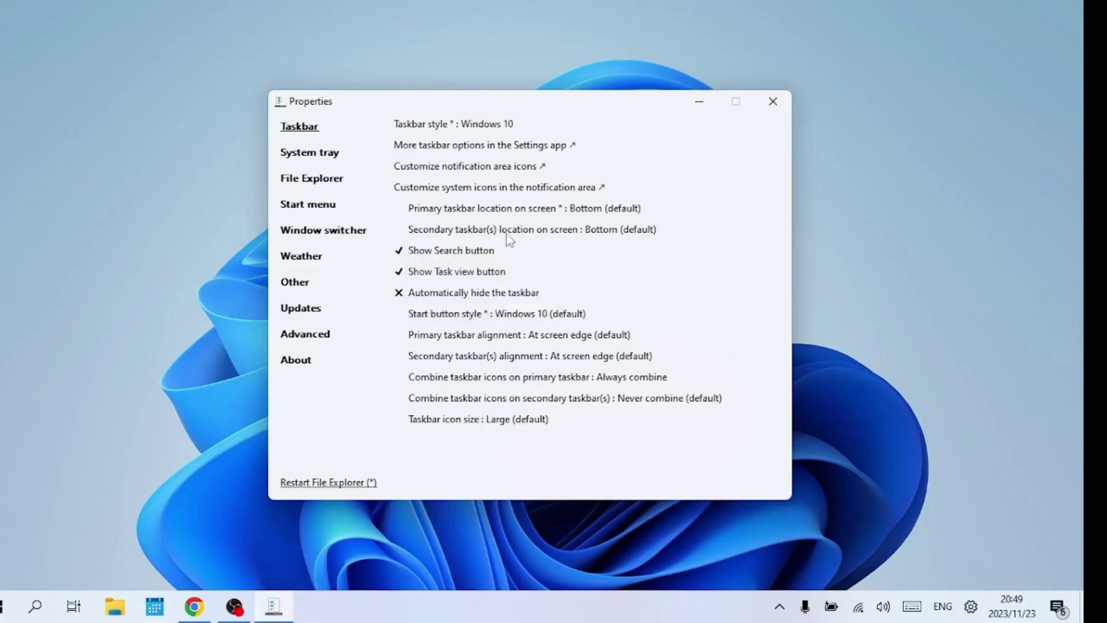
pyautogui.click(508, 238)
pyautogui.click(501, 265)
pyautogui.click(467, 229)
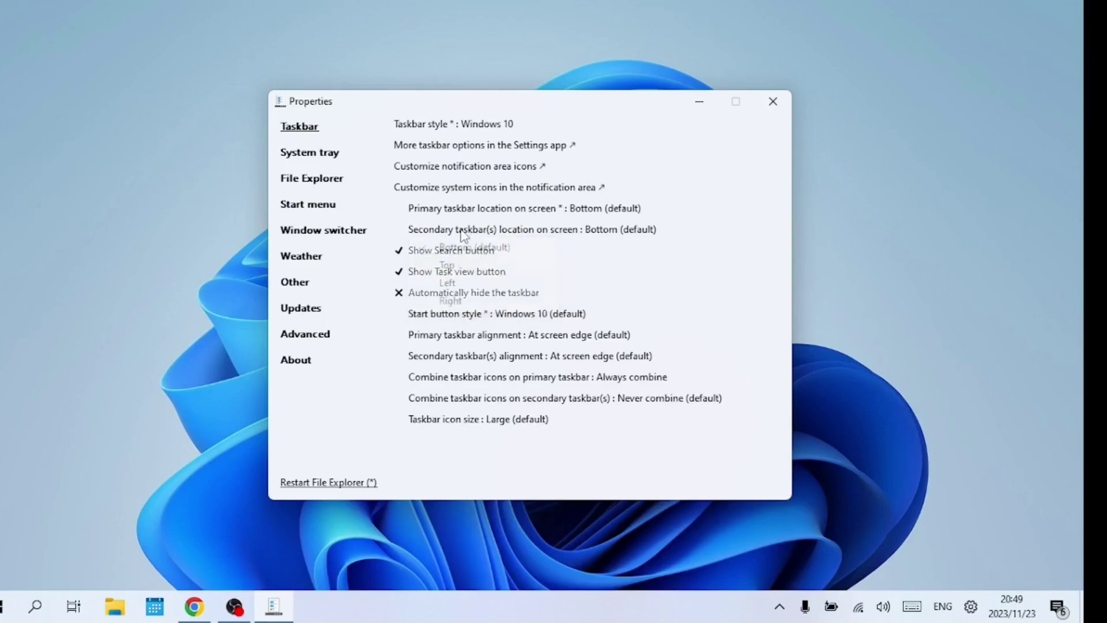
pyautogui.click(449, 301)
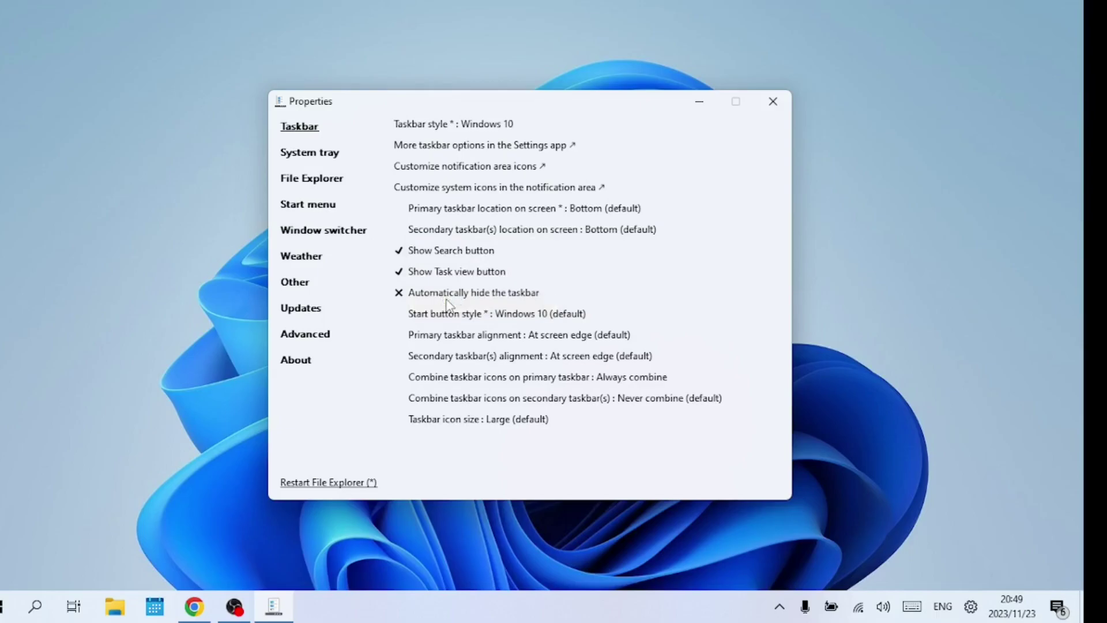
# Step: In System tray settings, toggle the tray pop-up menu option and leave Show desktop unchanged
pyautogui.click(343, 155)
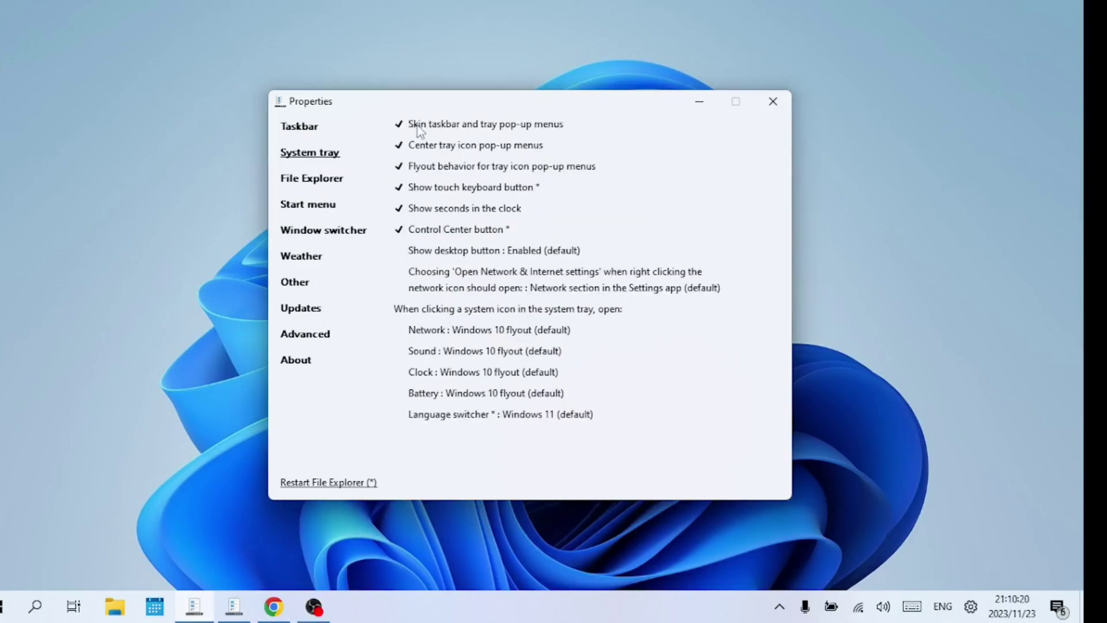
pyautogui.click(418, 127)
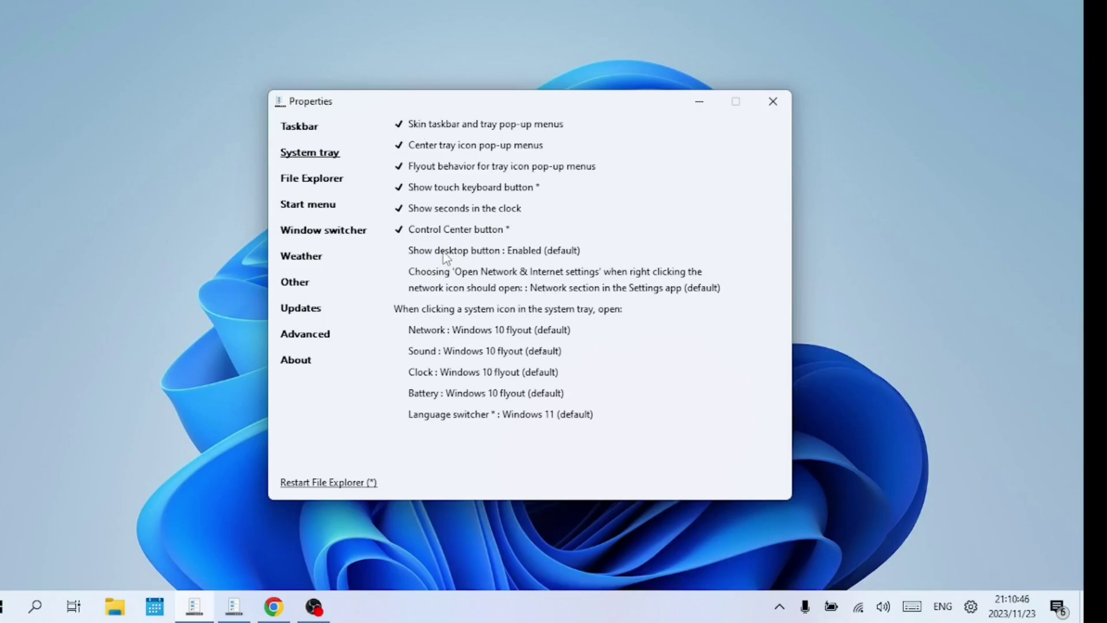
pyautogui.click(446, 254)
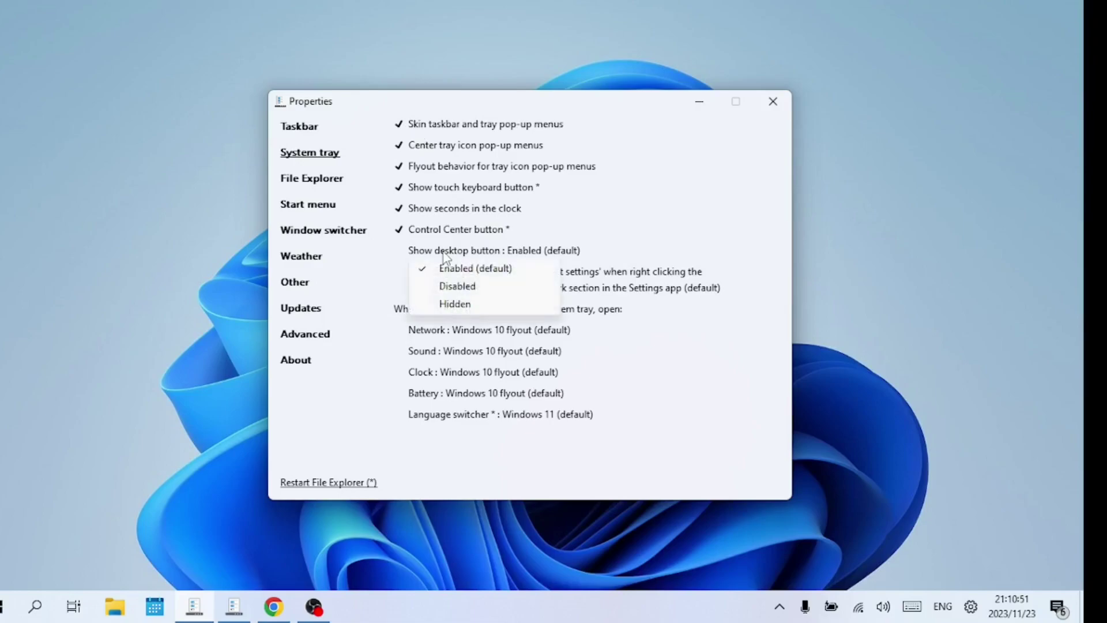
pyautogui.click(426, 333)
# Step: Make the network icon open Control Center; try the Windows 7 clock flyout, then restore Windows 10
pyautogui.click(425, 332)
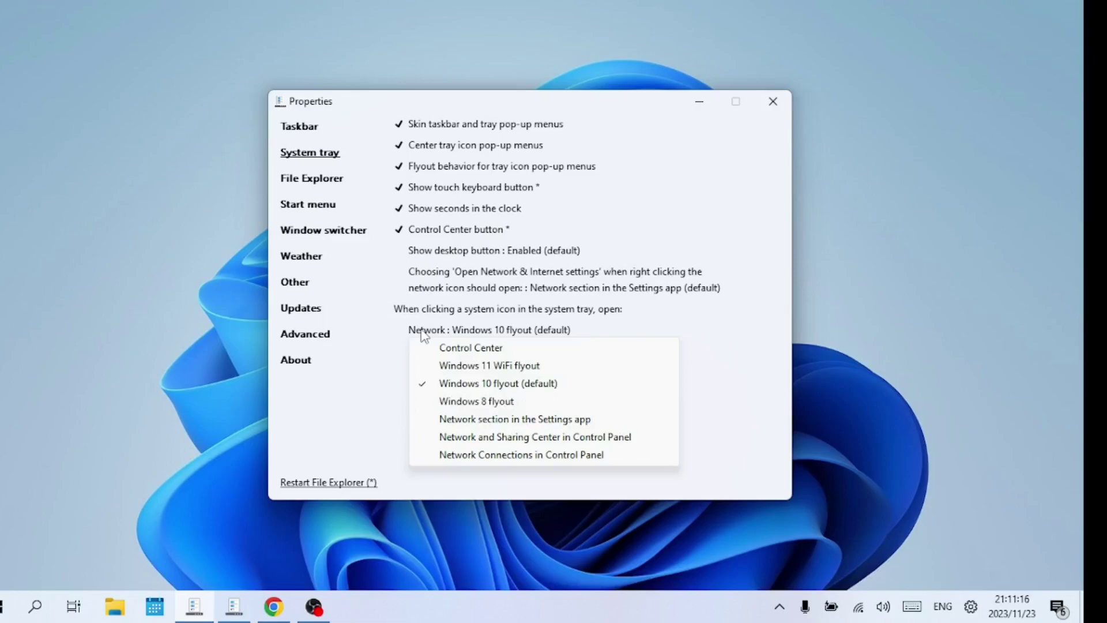
pyautogui.click(471, 347)
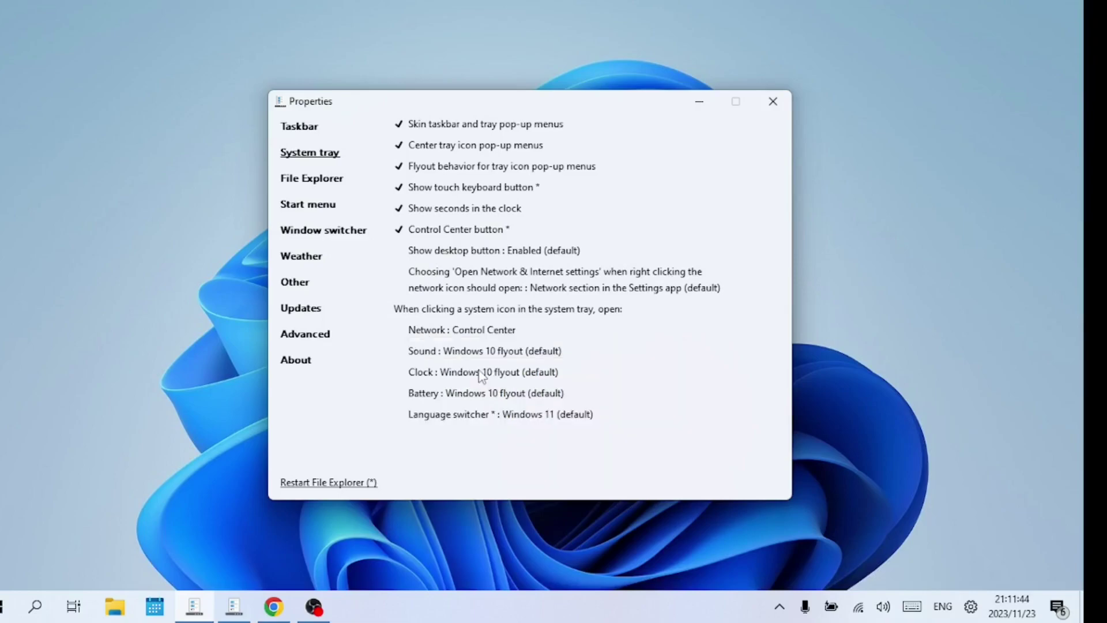
pyautogui.click(435, 375)
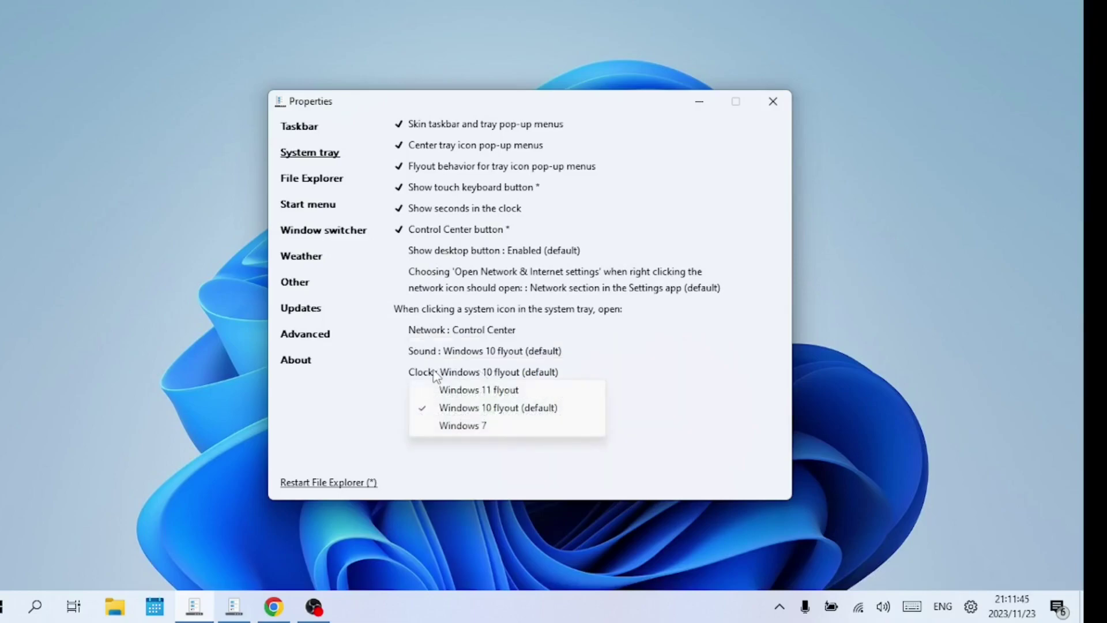
pyautogui.click(468, 425)
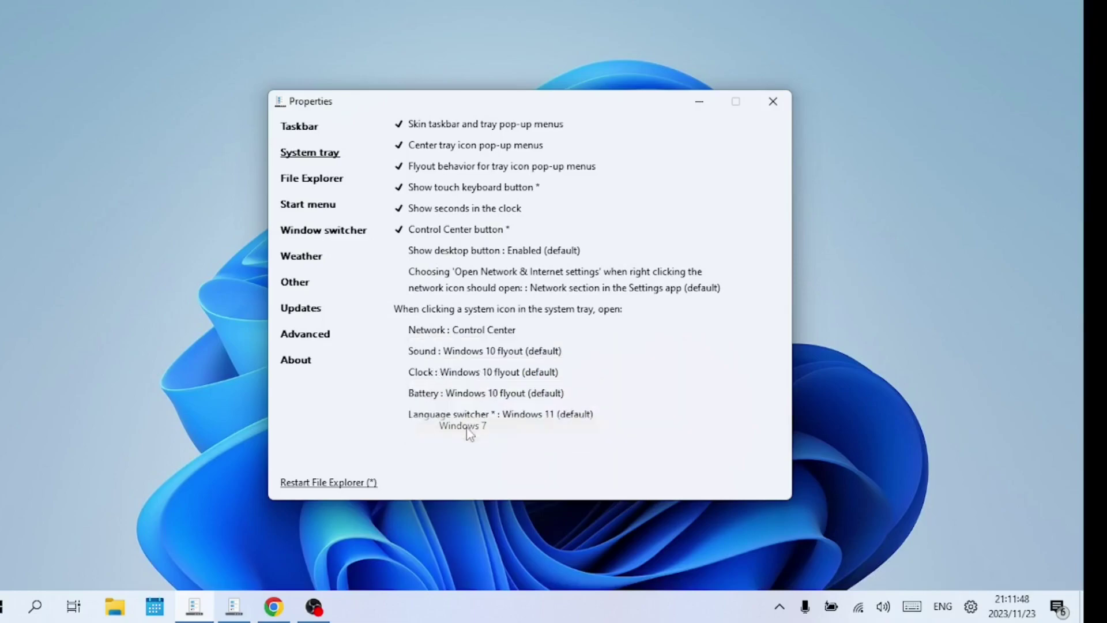
pyautogui.click(456, 375)
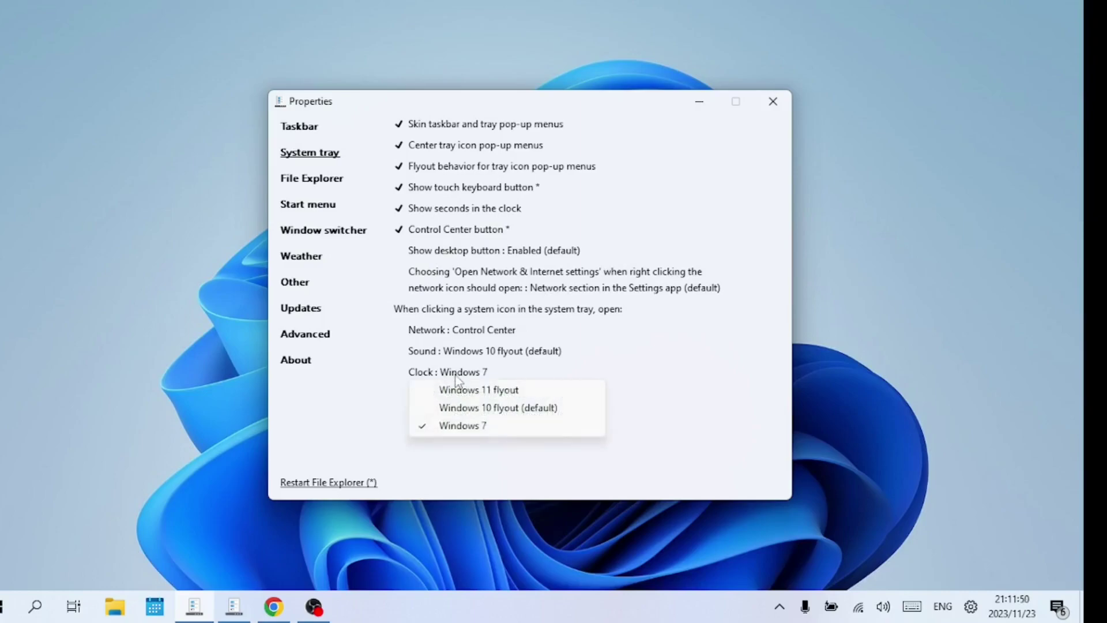
pyautogui.click(468, 408)
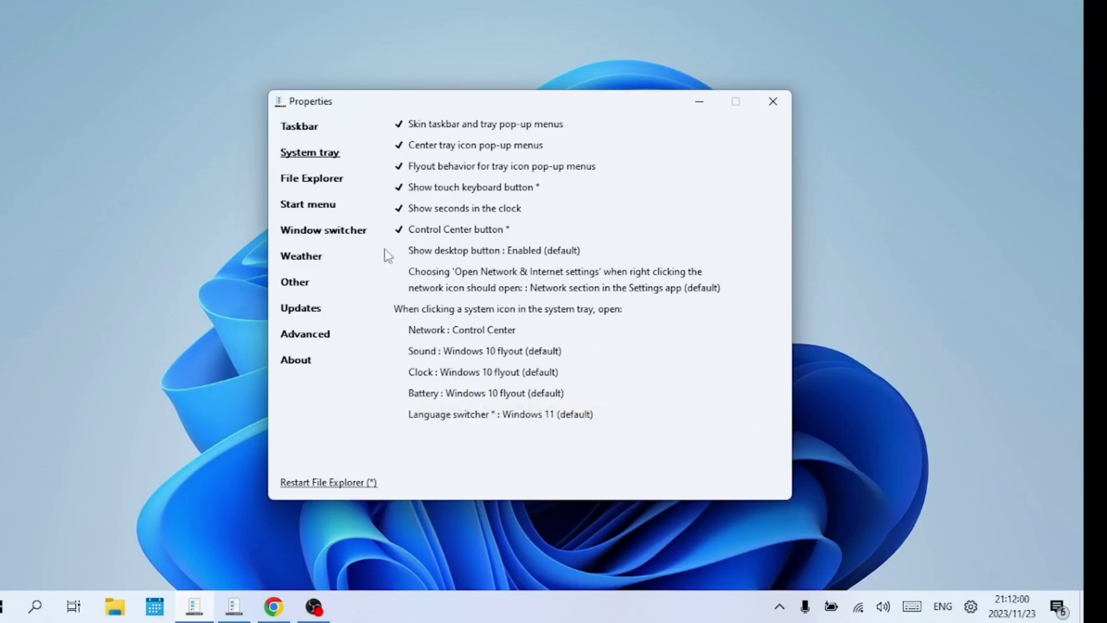
# Step: Look over the File Explorer settings page, then move to the Start menu settings
pyautogui.click(333, 186)
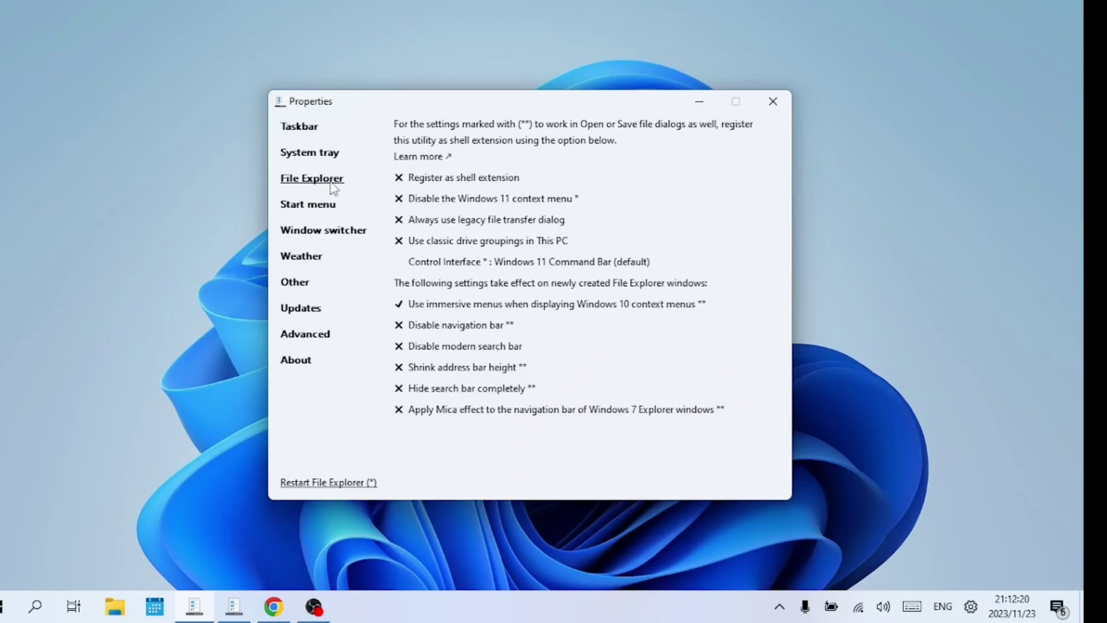
pyautogui.click(308, 204)
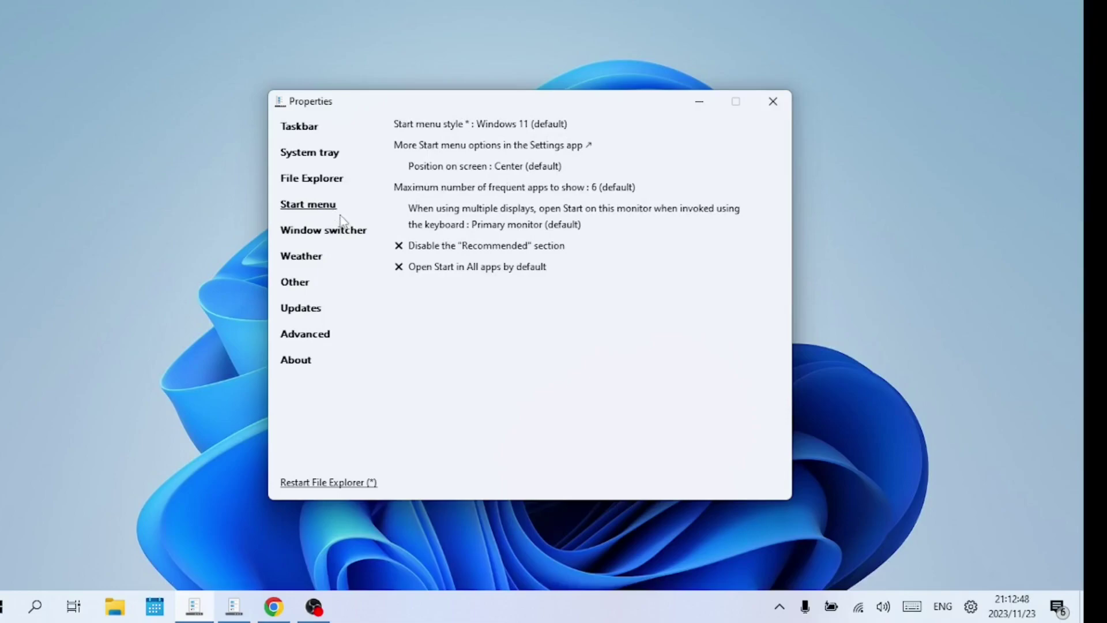
# Step: Check the Start menu style choices and preview the current Windows 11 Start menu
pyautogui.click(363, 232)
pyautogui.click(552, 130)
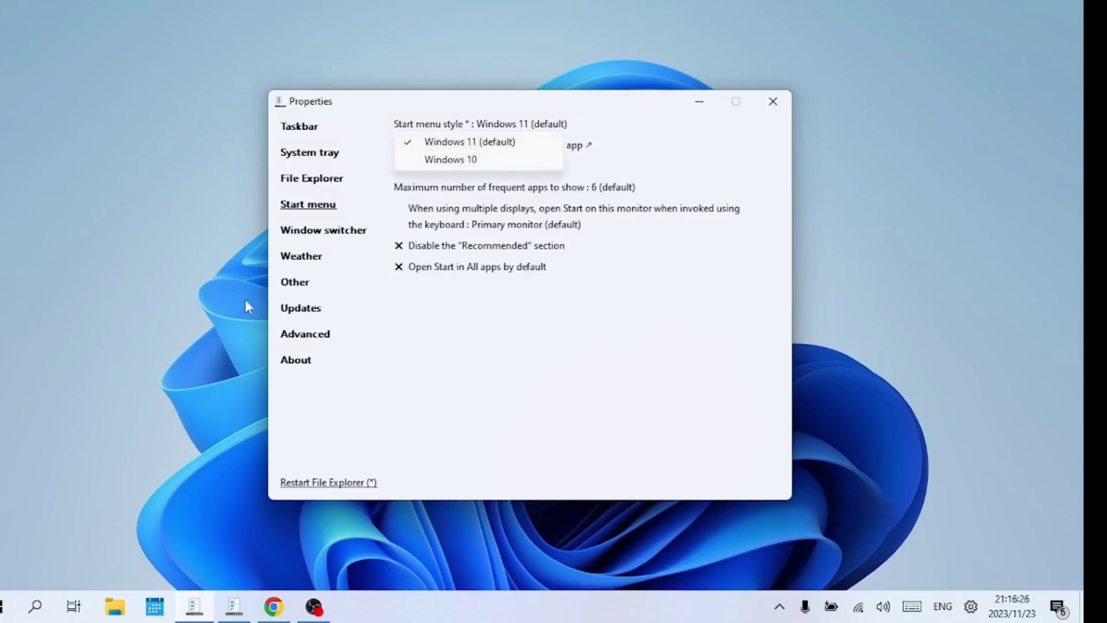
pyautogui.click(1, 606)
pyautogui.click(1, 606)
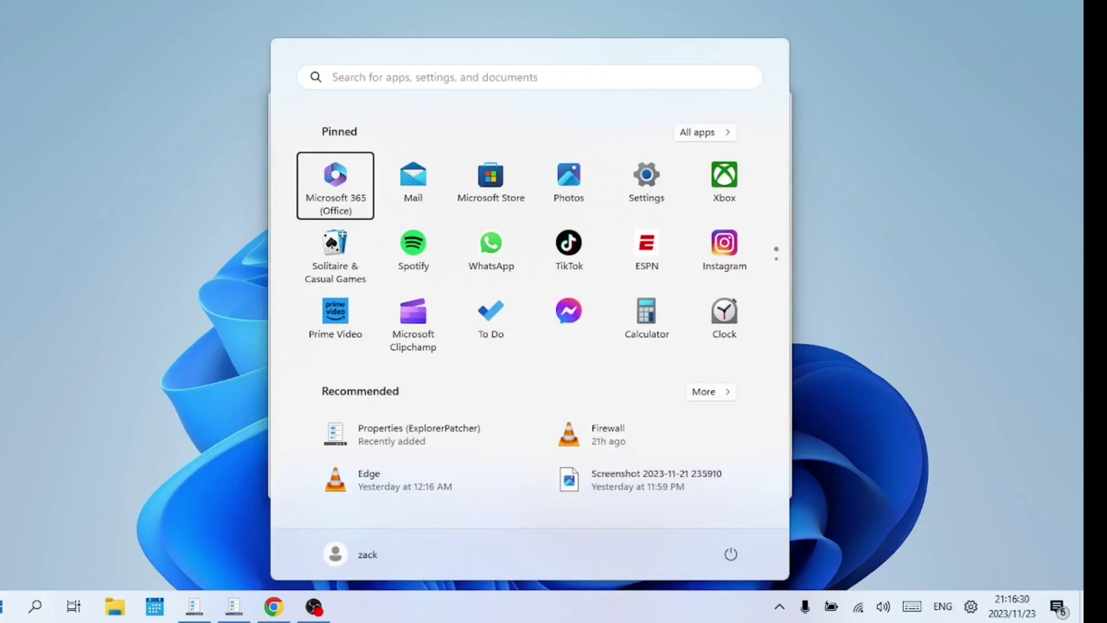
pyautogui.click(1, 605)
pyautogui.click(2, 605)
pyautogui.click(2, 606)
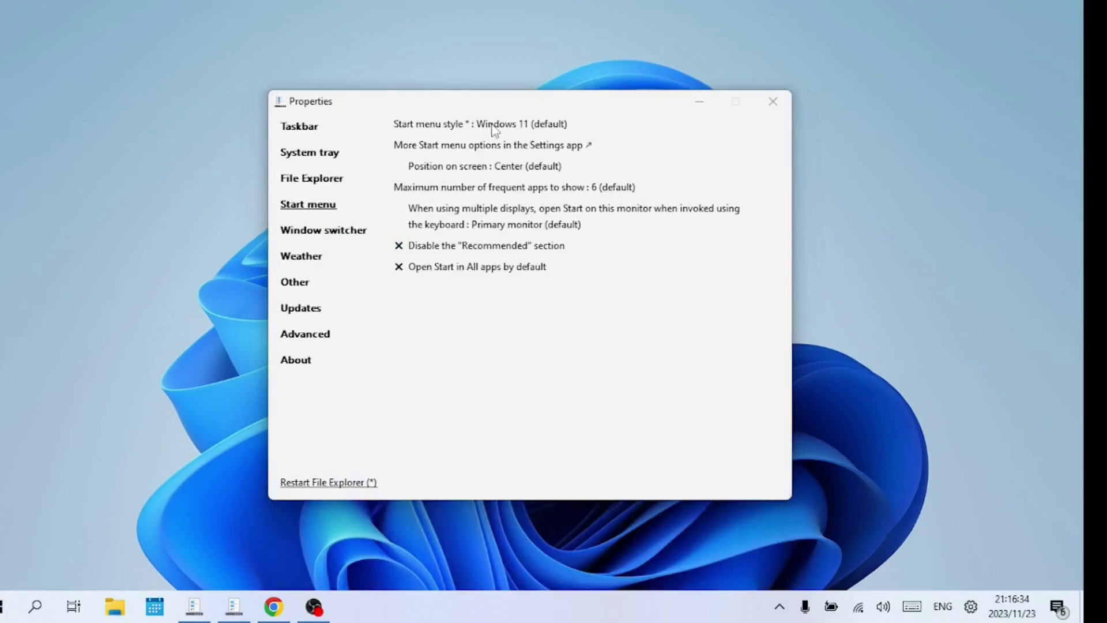
# Step: Change the Start menu style to Windows 10
pyautogui.click(493, 131)
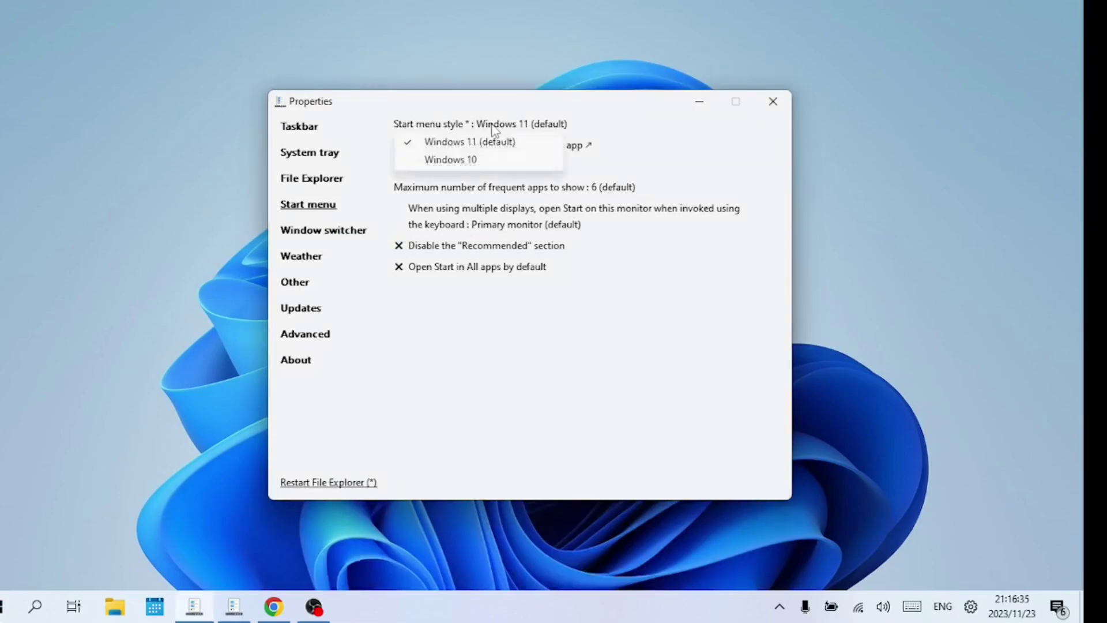
pyautogui.click(474, 160)
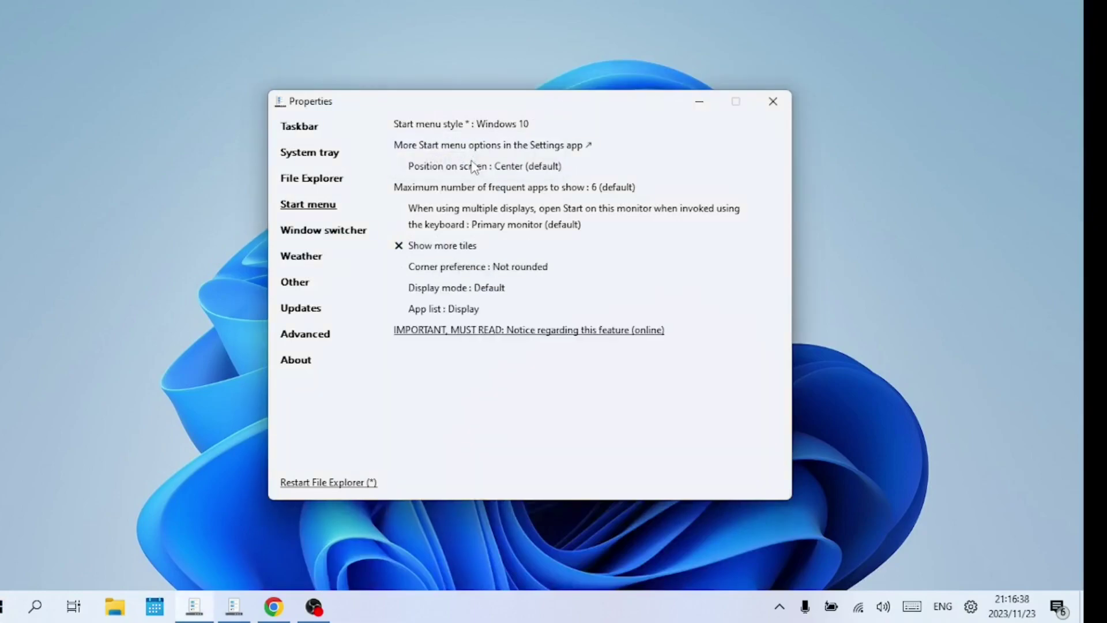
pyautogui.click(2, 607)
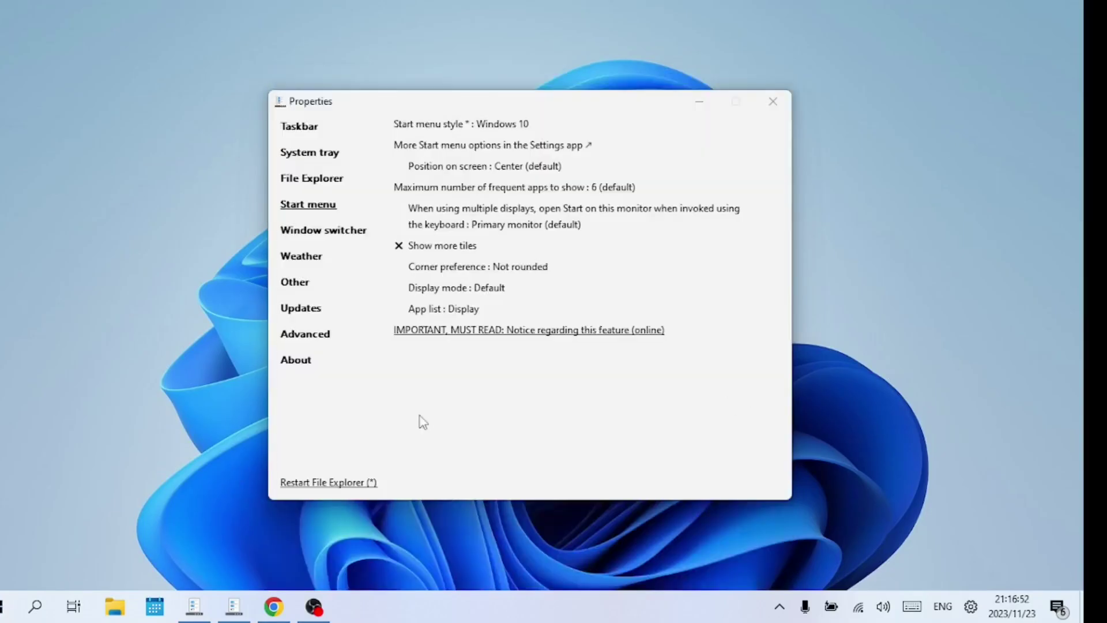
# Step: Preview the Windows 10 Start menu, then set its Position on screen to At screen edge
pyautogui.press('super')
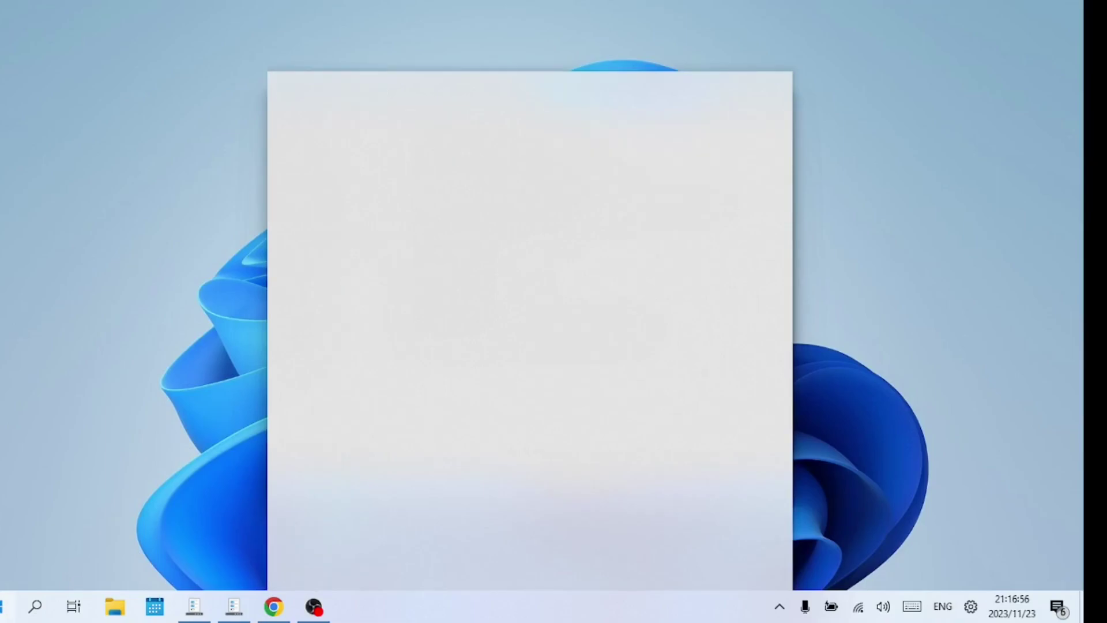
pyautogui.click(60, 442)
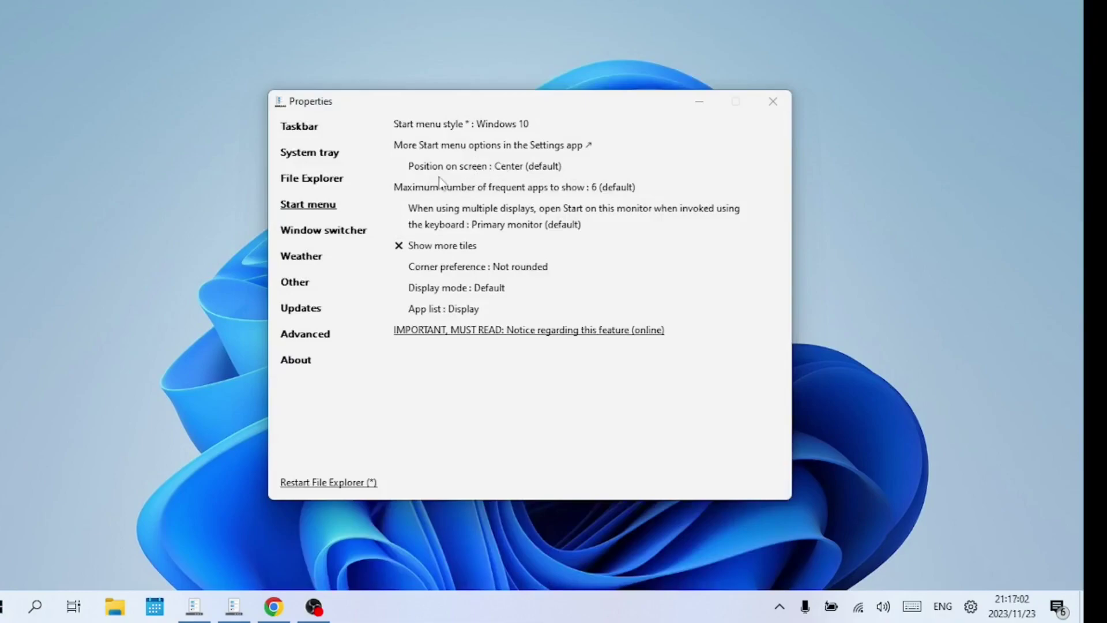
pyautogui.click(522, 169)
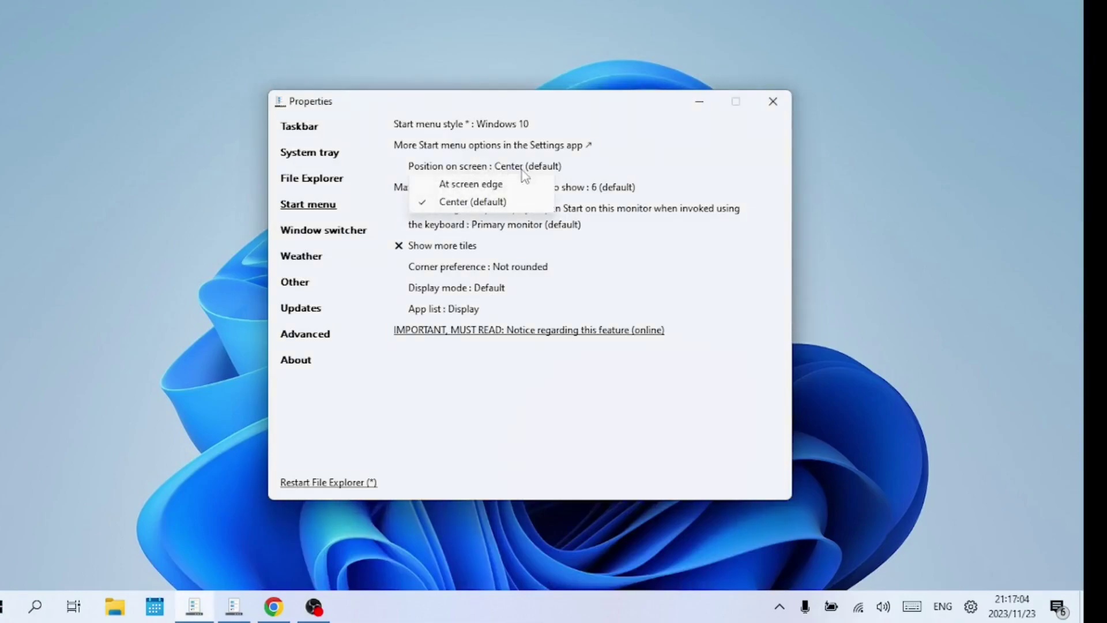
pyautogui.click(501, 184)
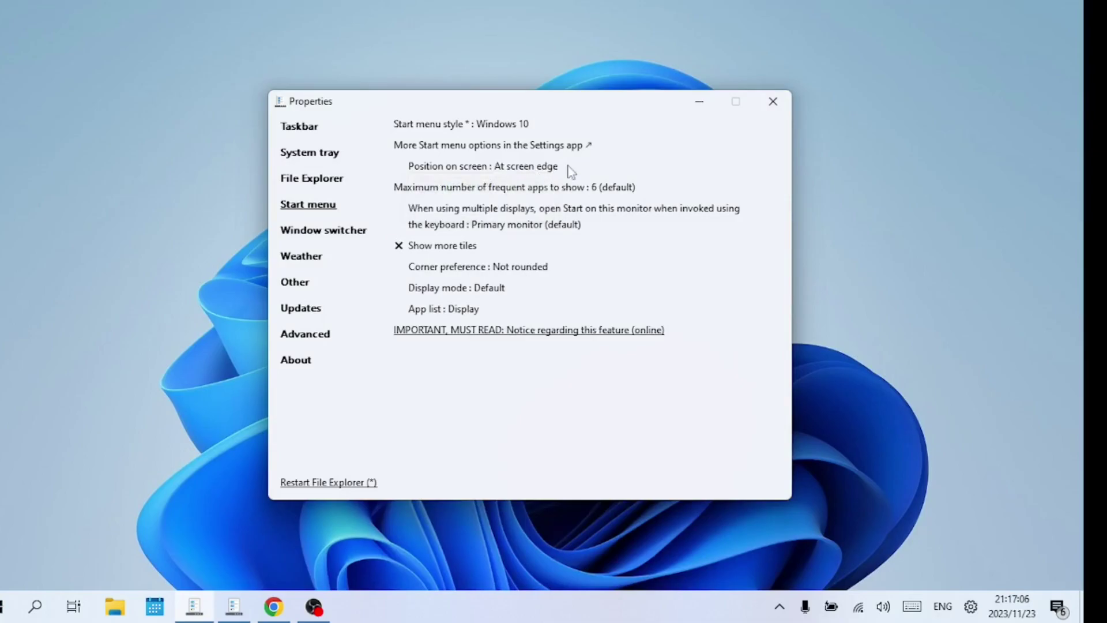
# Step: Check the Start menu position, view the Windows 11 context menu for Documents, then minimize File Explorer
pyautogui.click(3, 606)
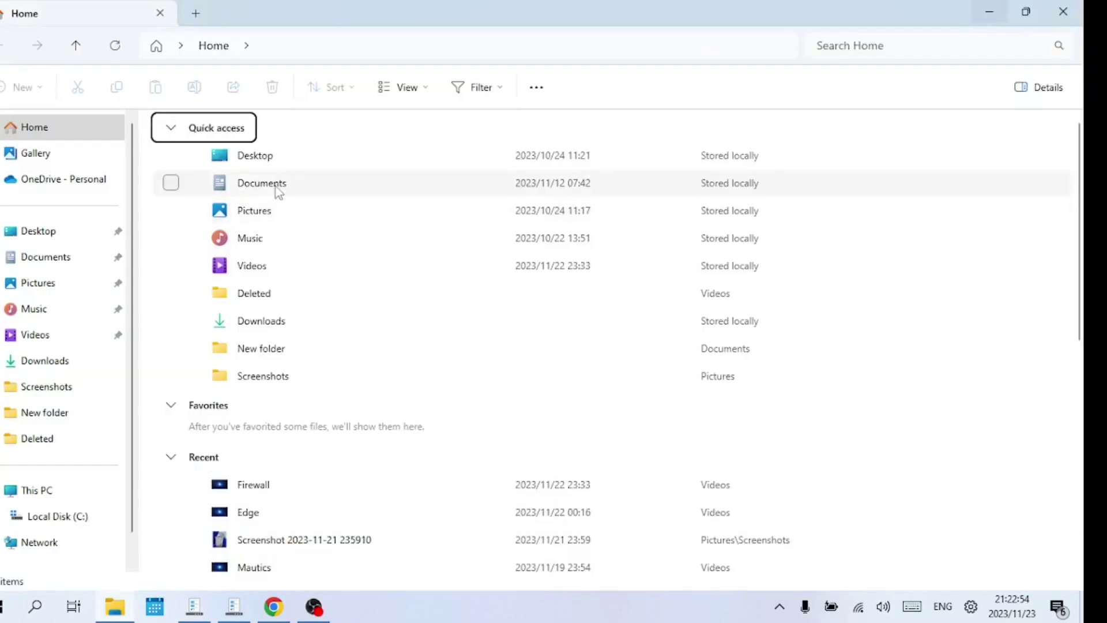
pyautogui.click(275, 186)
pyautogui.rightClick(279, 191)
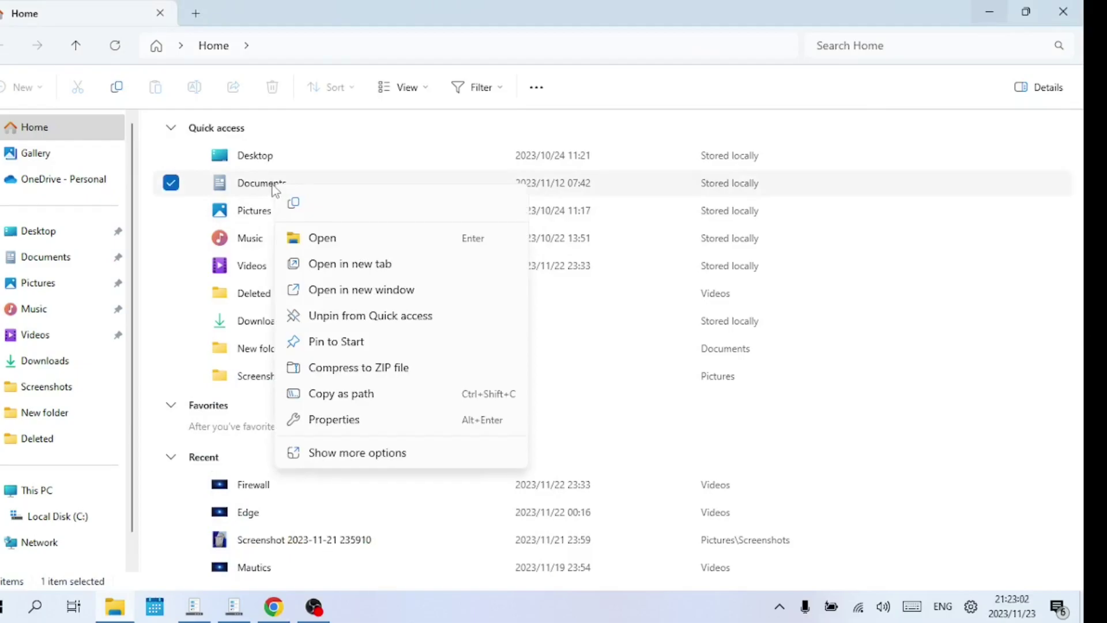
pyautogui.click(989, 11)
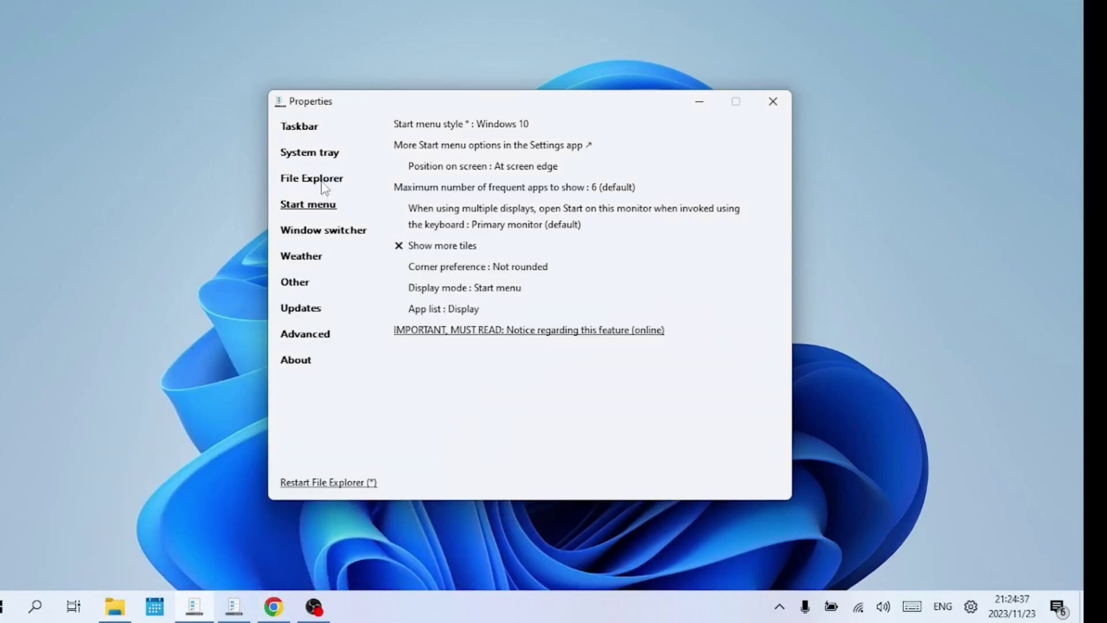
# Step: Enable 'Disable the Windows 11 context menu', restart File Explorer, and launch a new File Explorer window
pyautogui.click(323, 180)
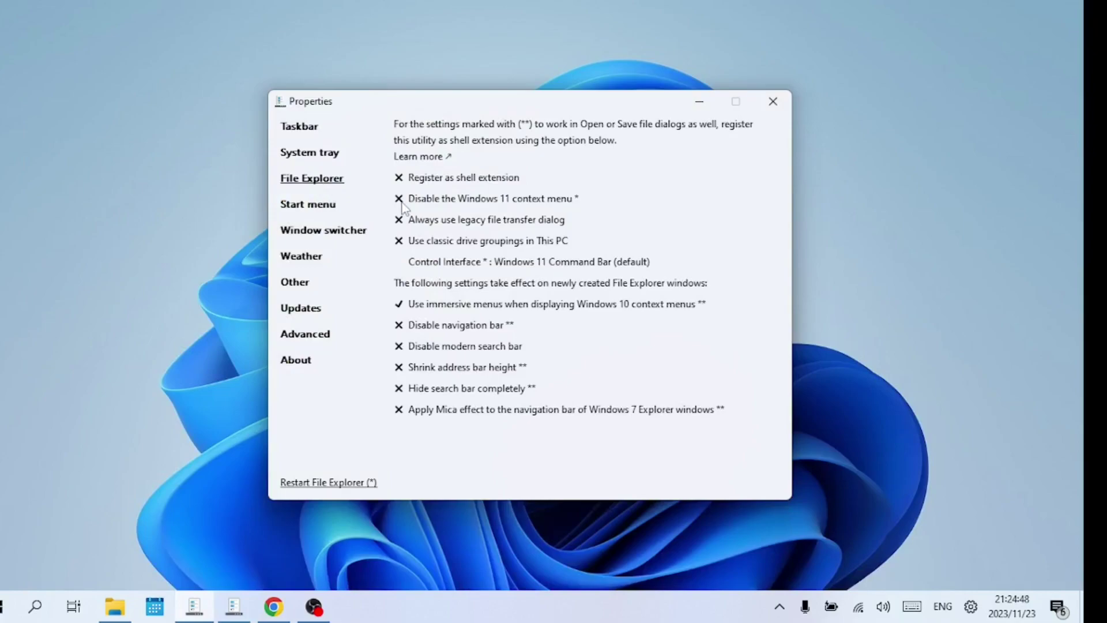
pyautogui.click(401, 202)
pyautogui.click(333, 484)
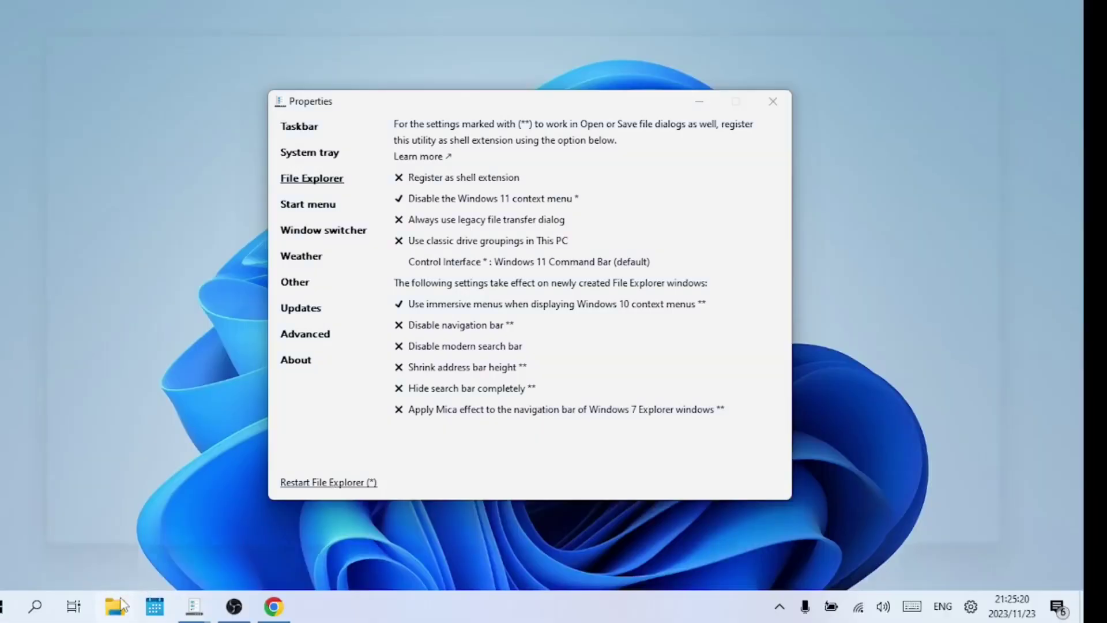
pyautogui.click(118, 606)
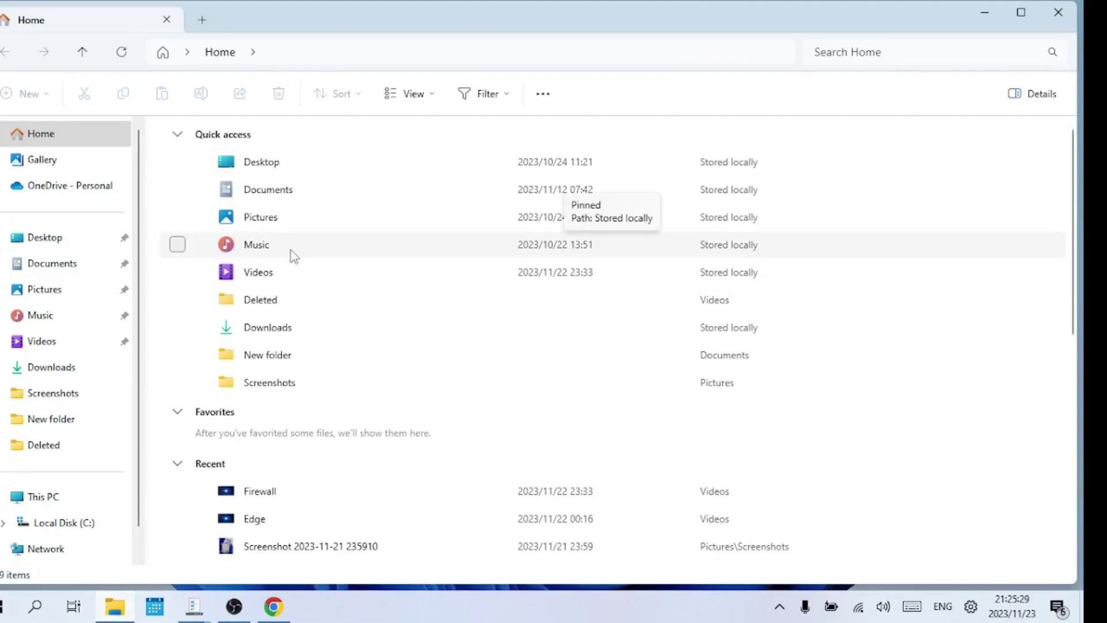
# Step: Right-click Documents in Quick access to confirm the classic Windows 10-style context menu appears
pyautogui.click(287, 190)
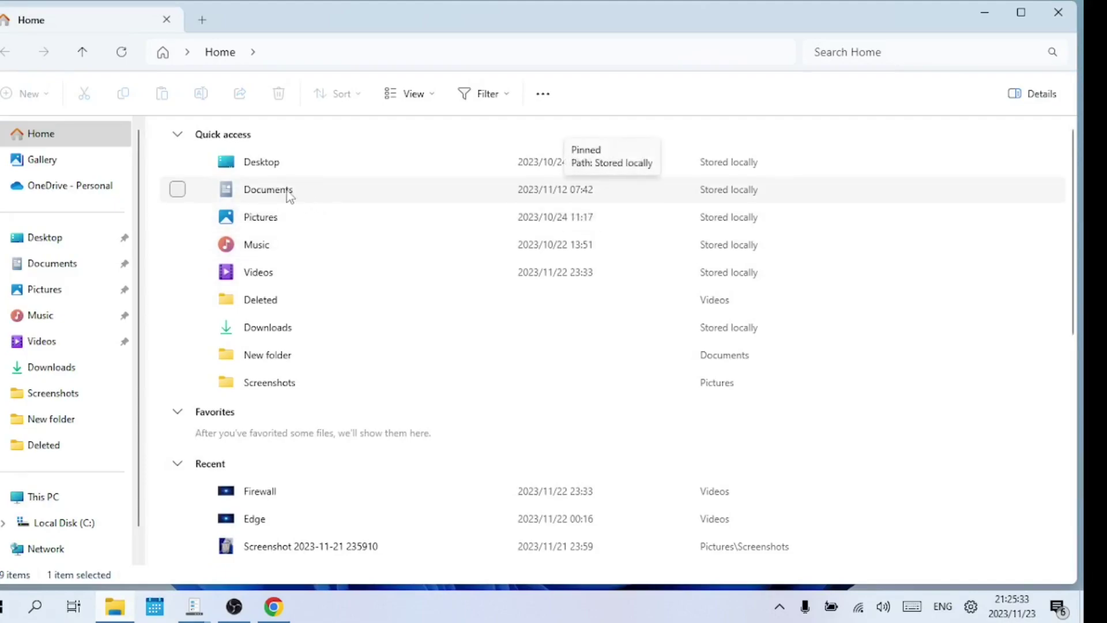
pyautogui.rightClick(286, 191)
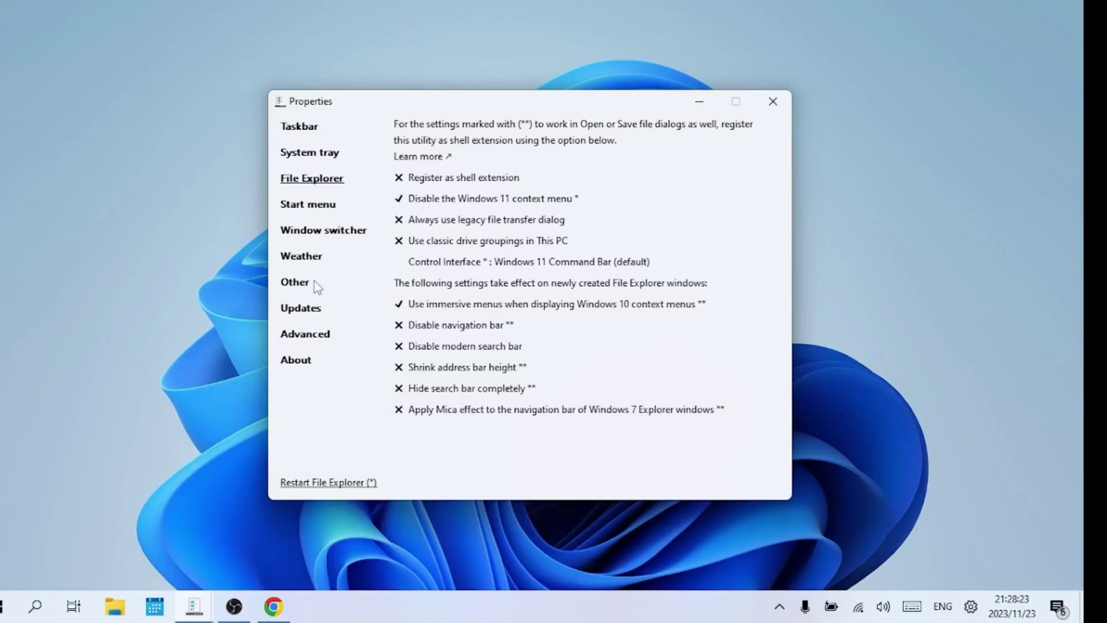
# Step: Turn on 'Disable rounded corners for application windows' under Other, then close Calculator
pyautogui.click(297, 285)
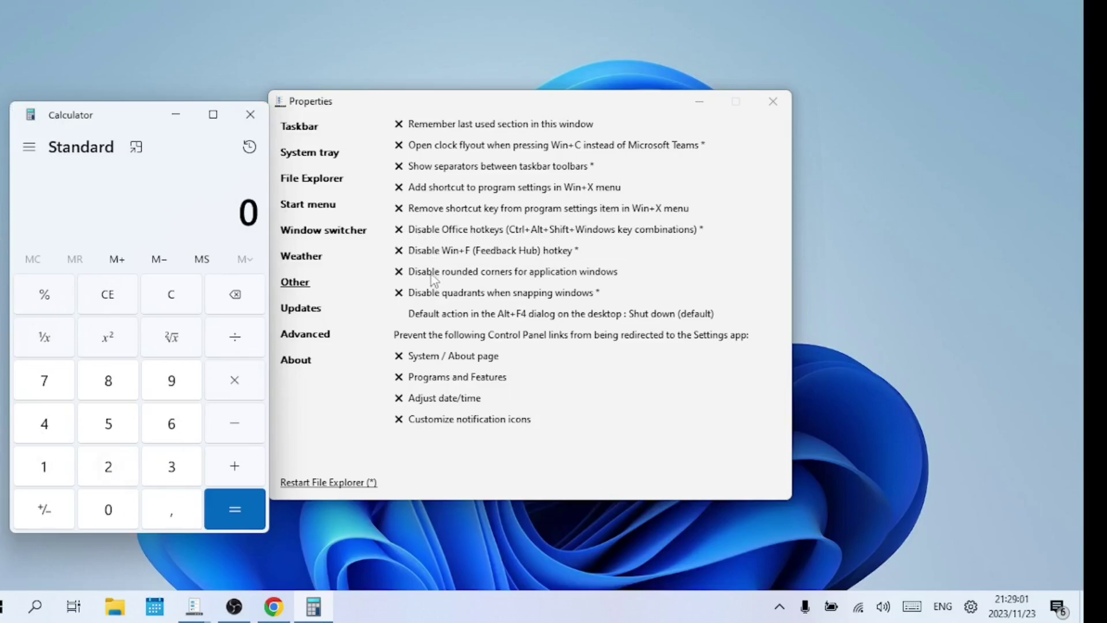
pyautogui.click(412, 276)
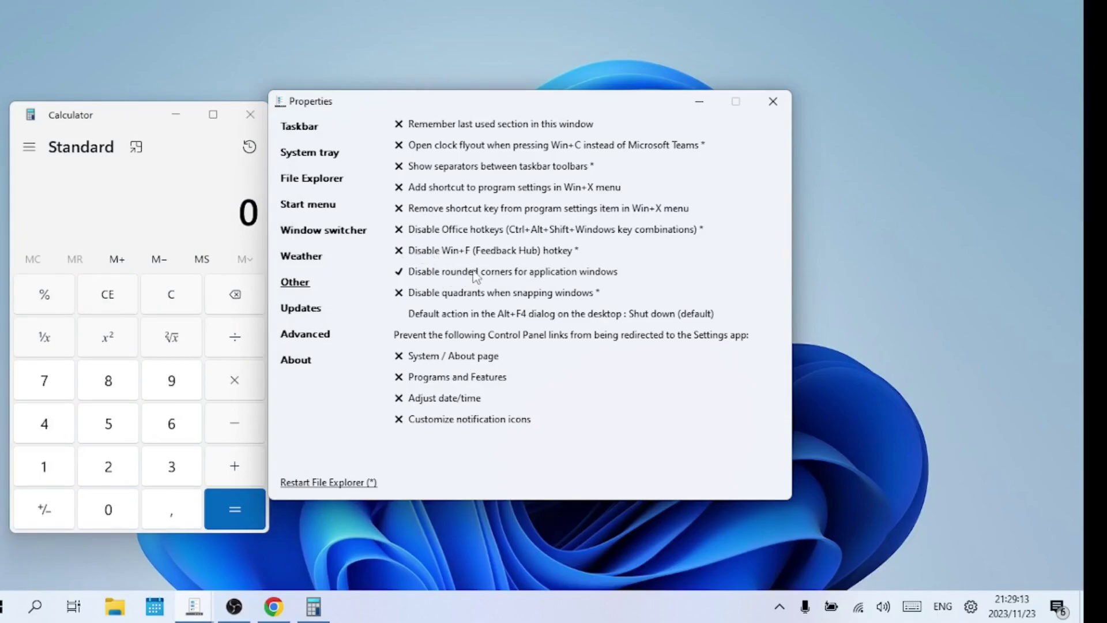
pyautogui.click(250, 114)
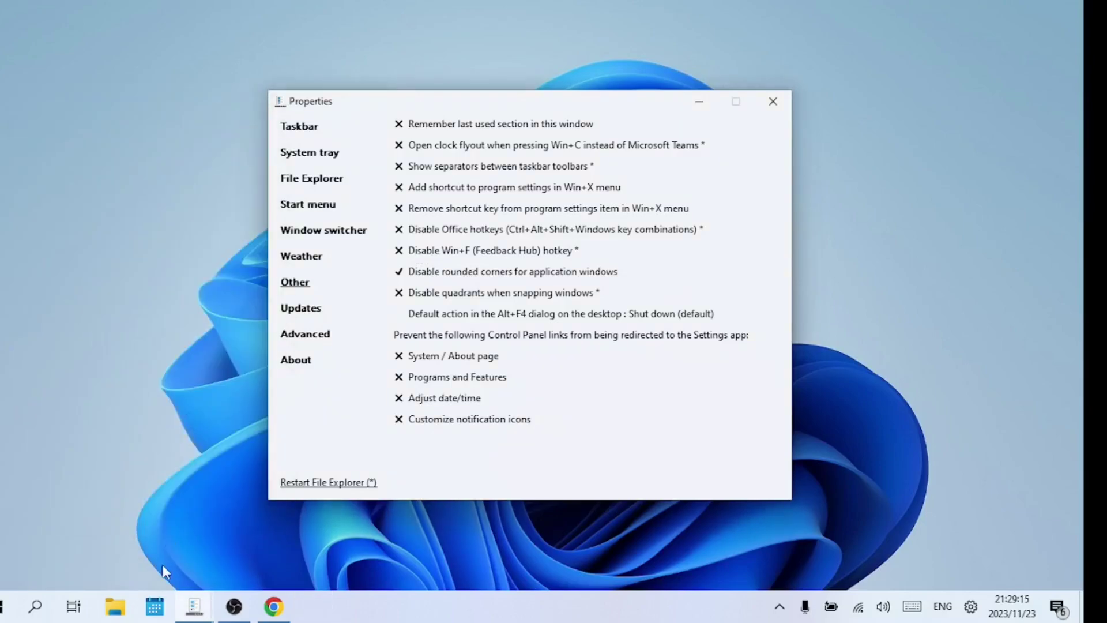
# Step: Launch Calculator from the Windows 10-style Start menu to check its square corners
pyautogui.click(1, 617)
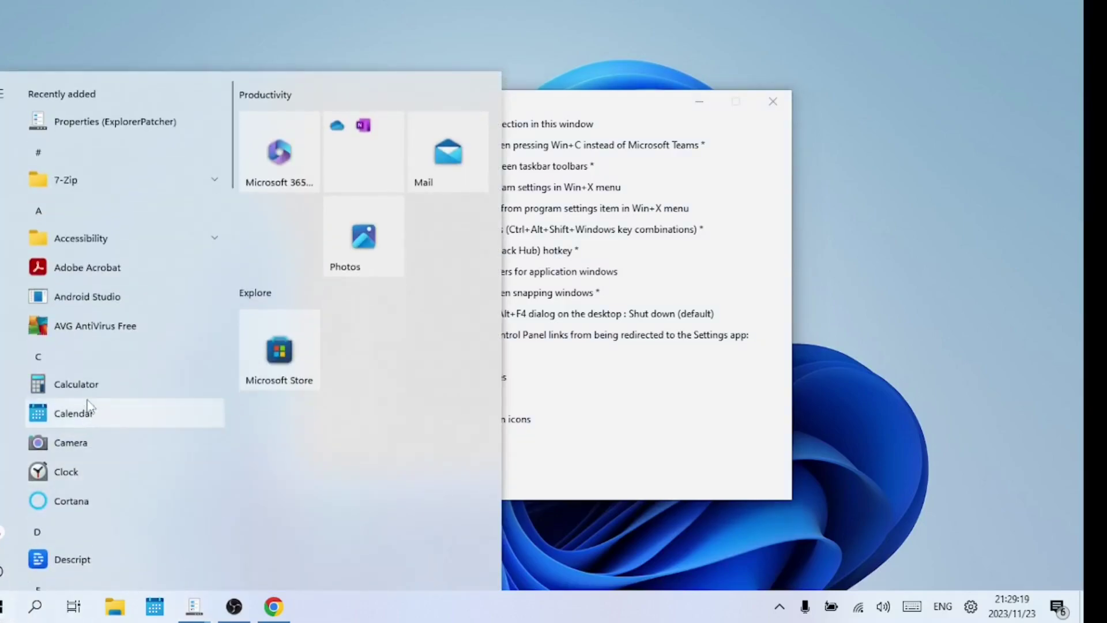
pyautogui.click(77, 384)
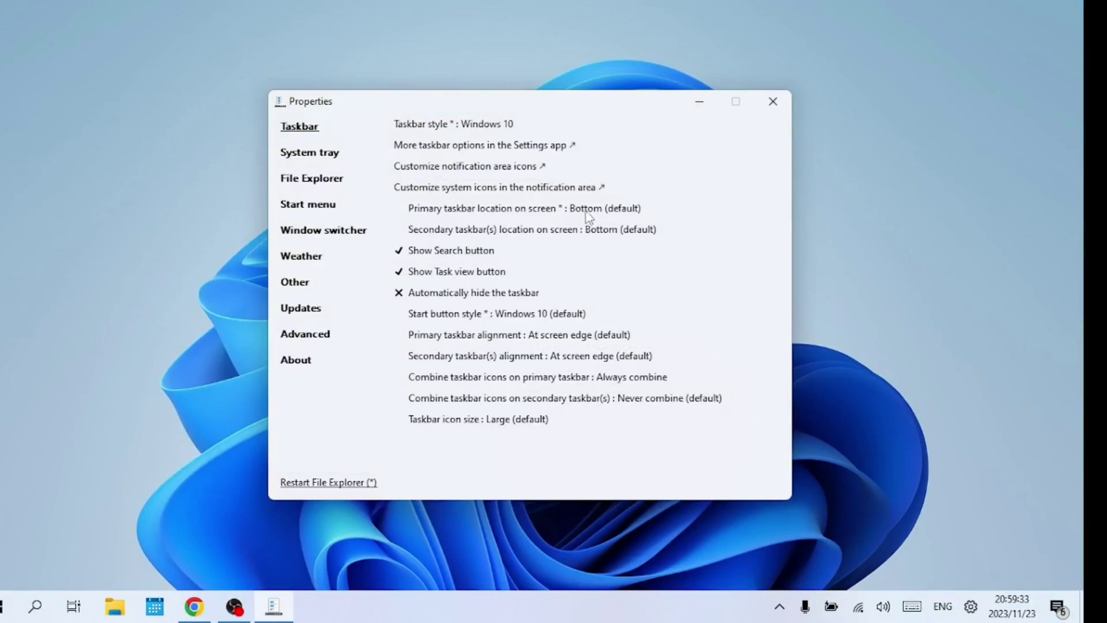
pyautogui.click(522, 209)
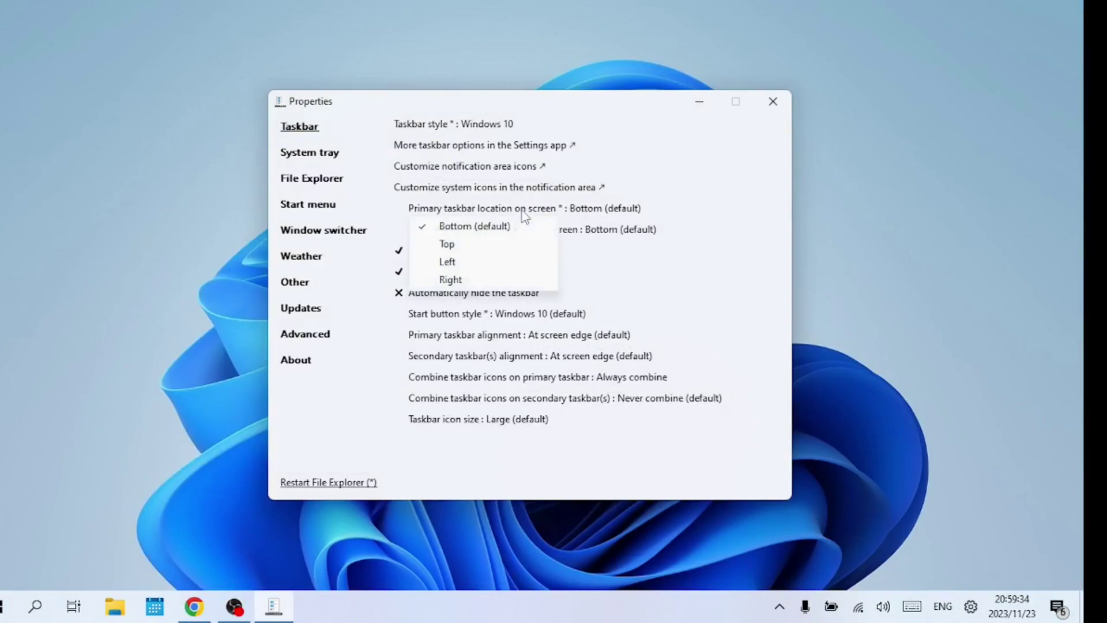
pyautogui.click(503, 247)
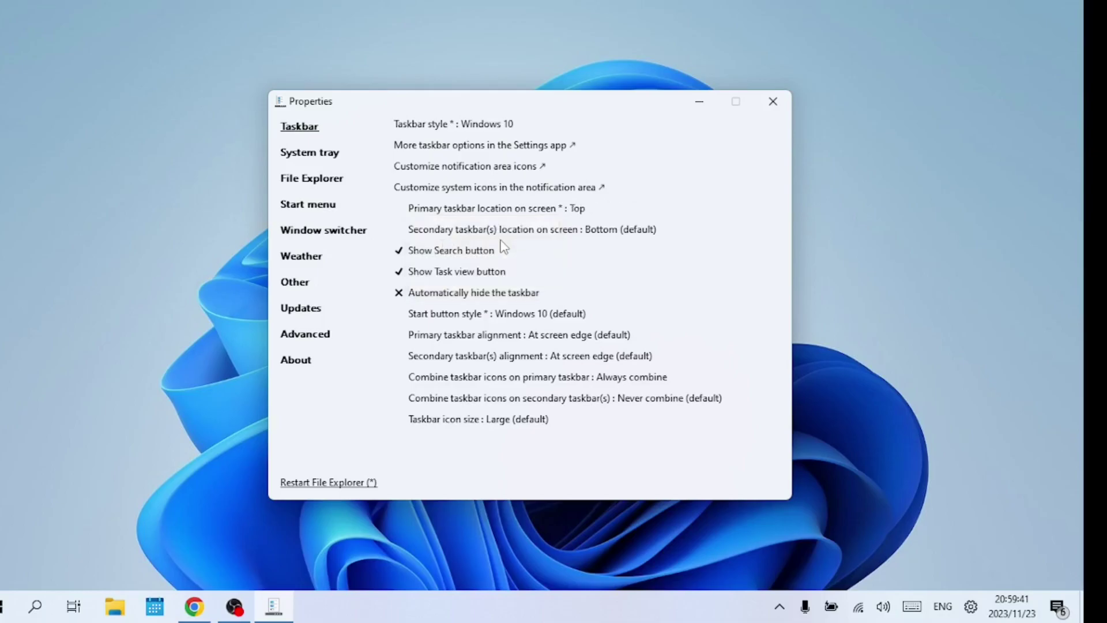
pyautogui.click(321, 482)
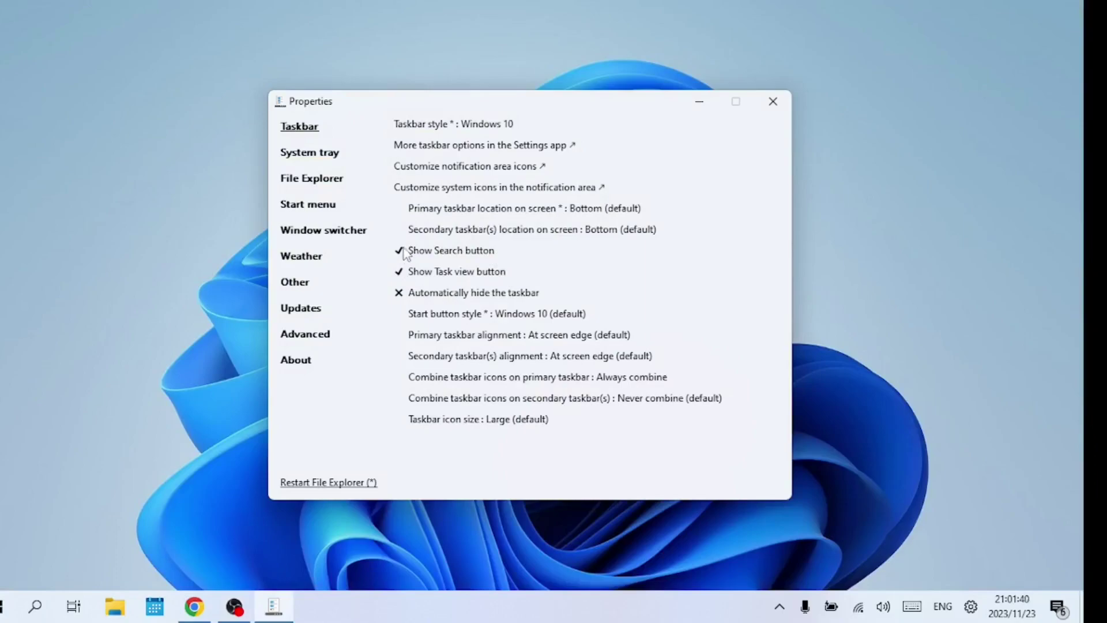
pyautogui.click(403, 251)
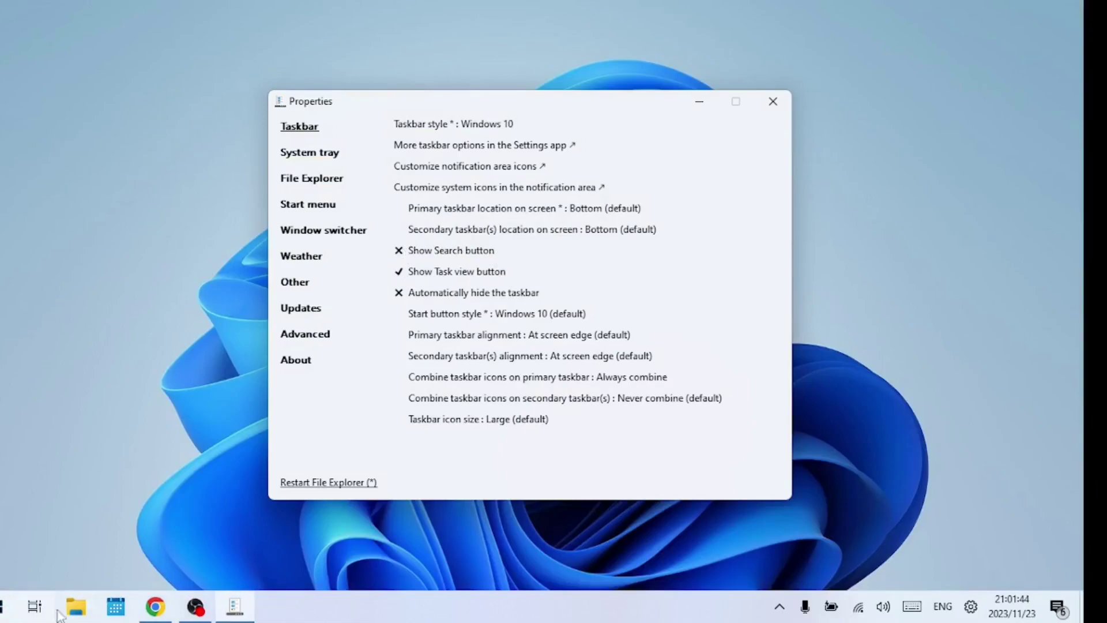
pyautogui.click(404, 254)
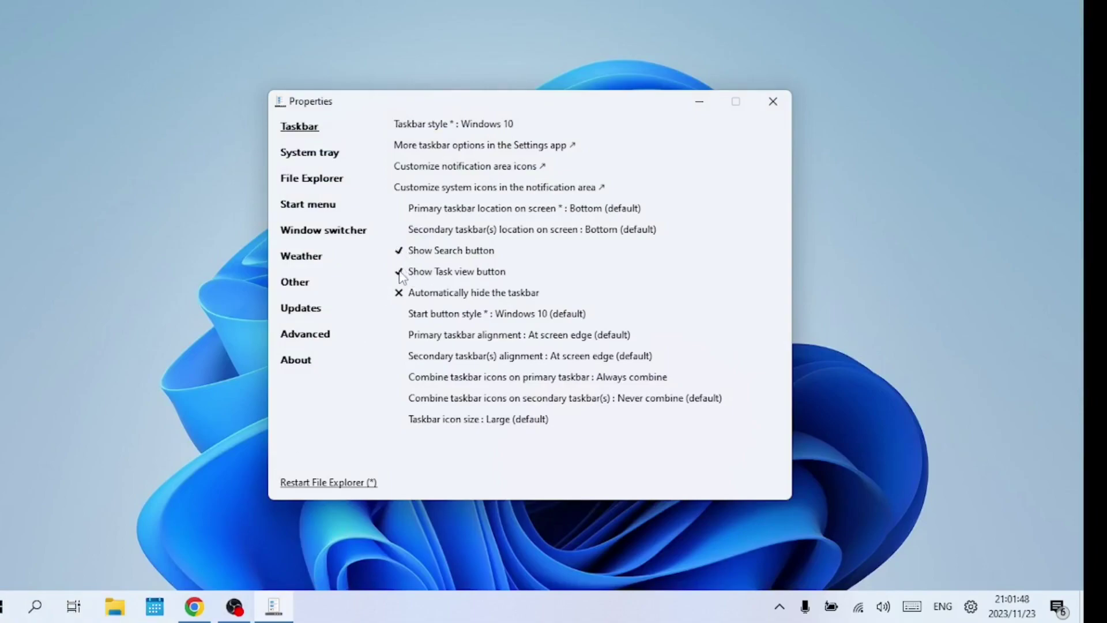
pyautogui.click(402, 276)
pyautogui.click(402, 276)
pyautogui.click(402, 297)
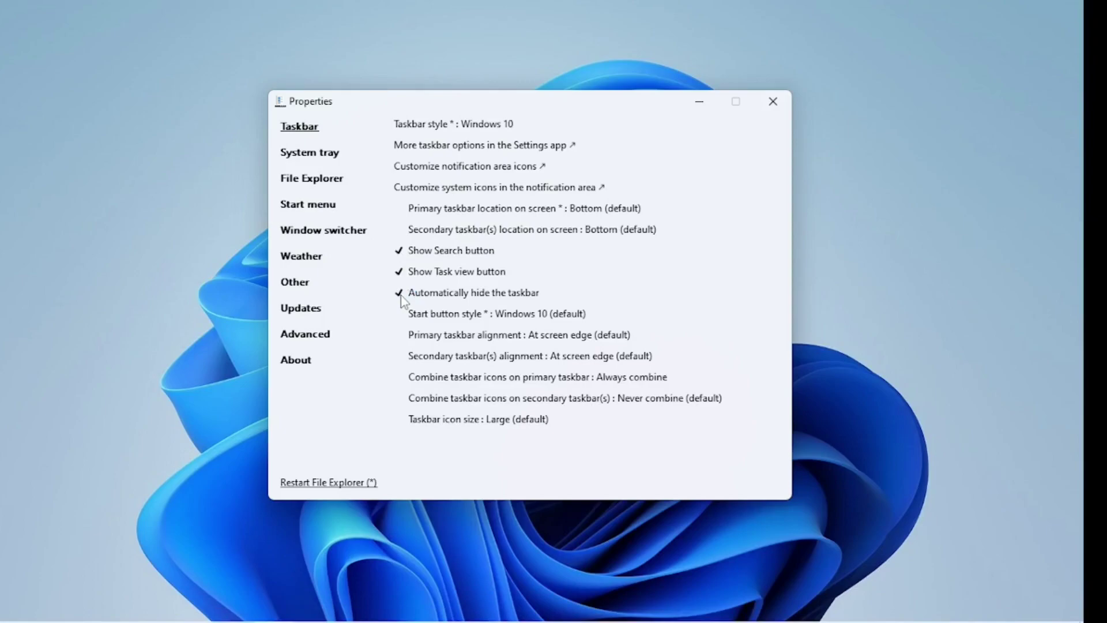
pyautogui.click(401, 297)
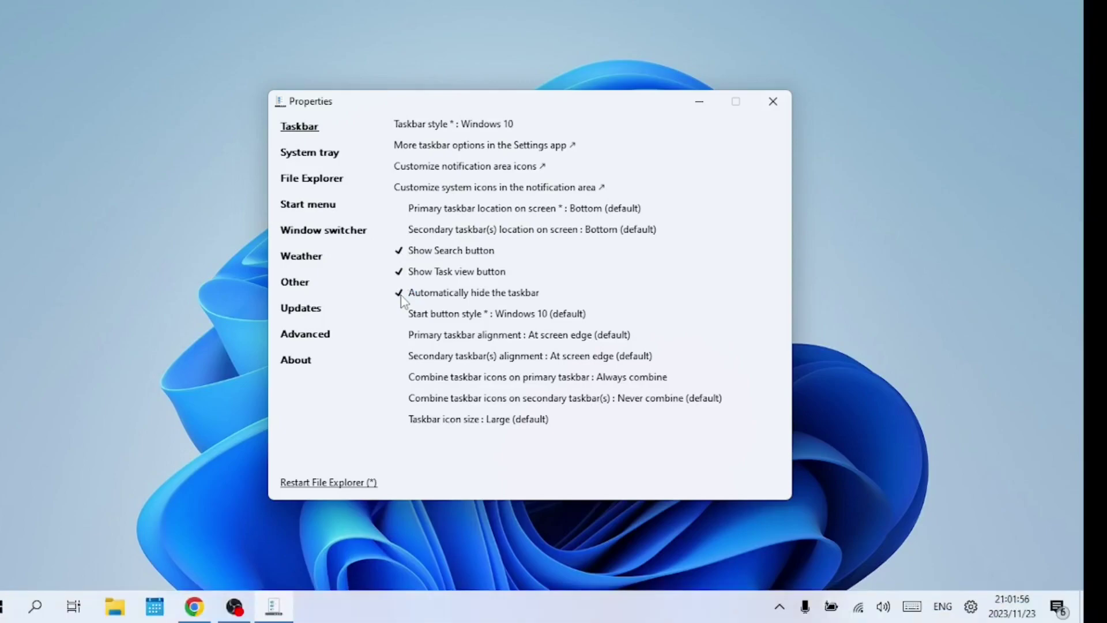
# Step: Set the Start button style to Windows 11, leave the taskbar style unchanged, and show System tray settings
pyautogui.click(423, 319)
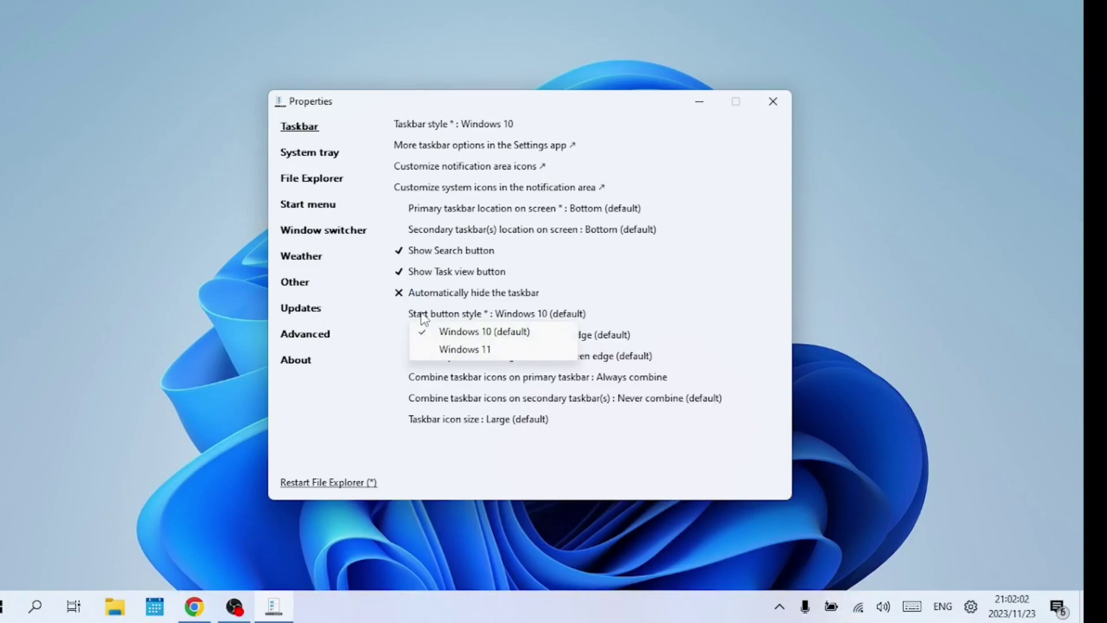
pyautogui.click(437, 351)
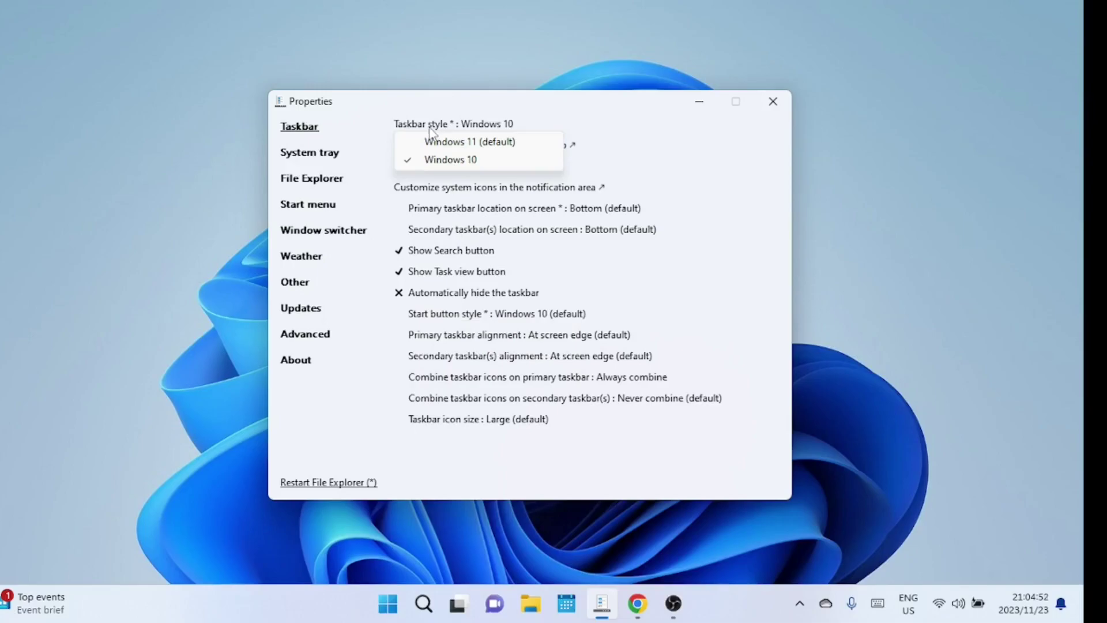
pyautogui.click(337, 154)
pyautogui.click(337, 154)
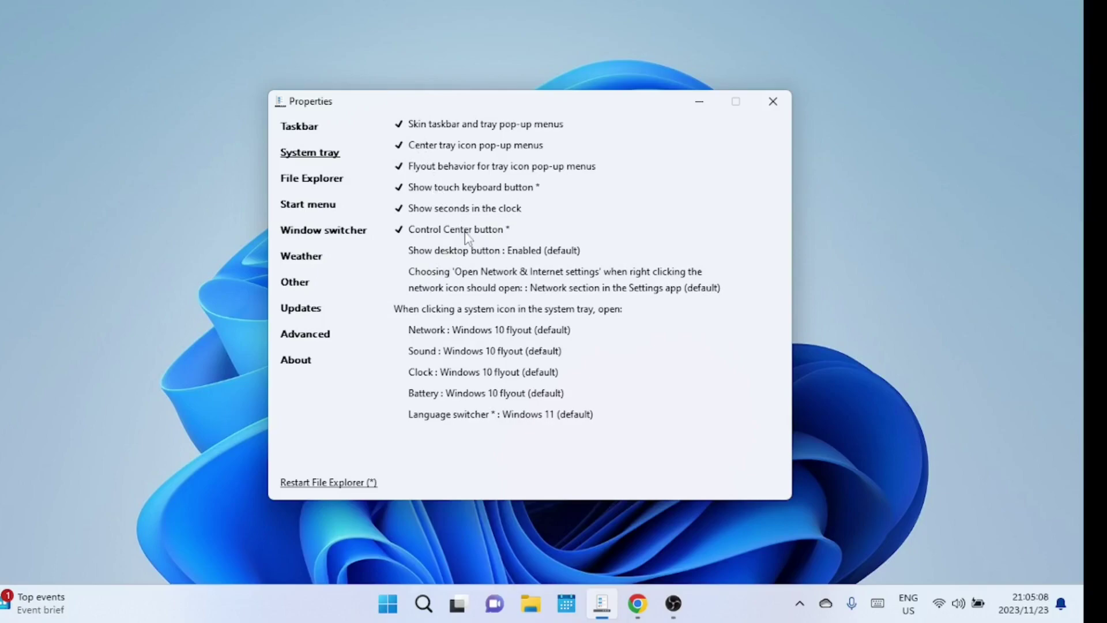
# Step: Toggle 'Center tray icon pop-up menus' off and back on, then go back to Taskbar settings
pyautogui.click(456, 151)
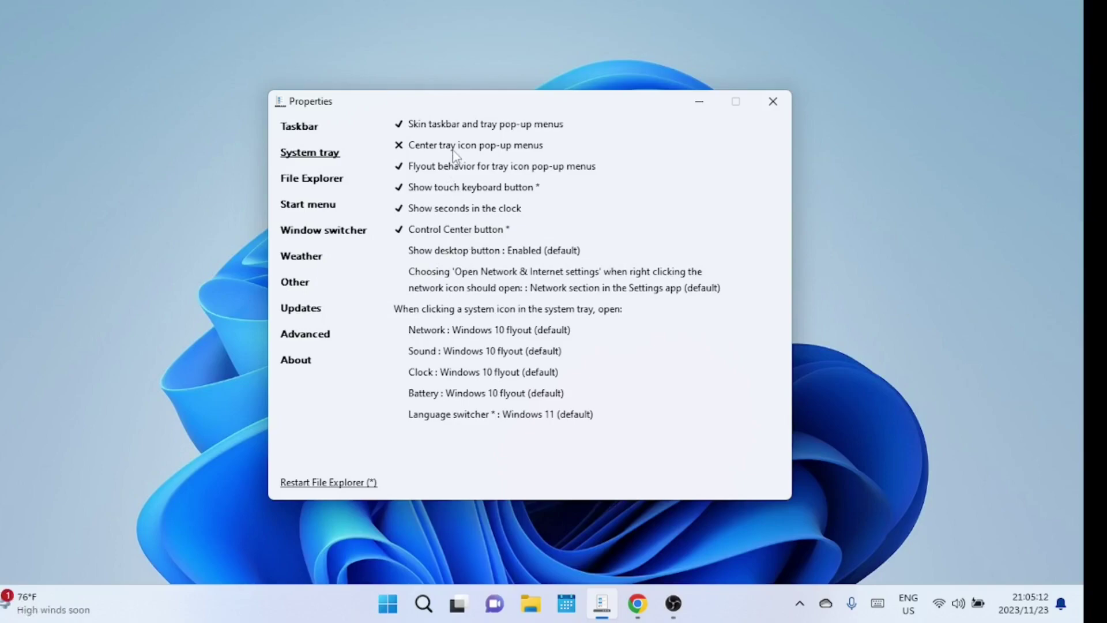
pyautogui.click(454, 151)
pyautogui.click(311, 134)
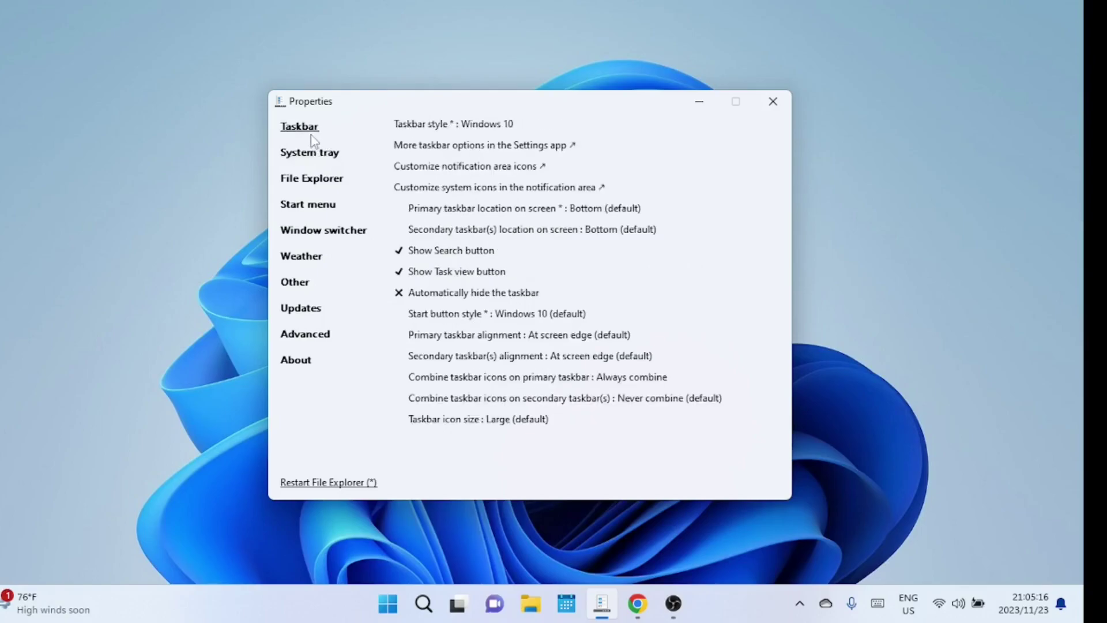
# Step: Open the secondary, then the primary taskbar location dropdowns, both at Bottom (default)
pyautogui.click(436, 234)
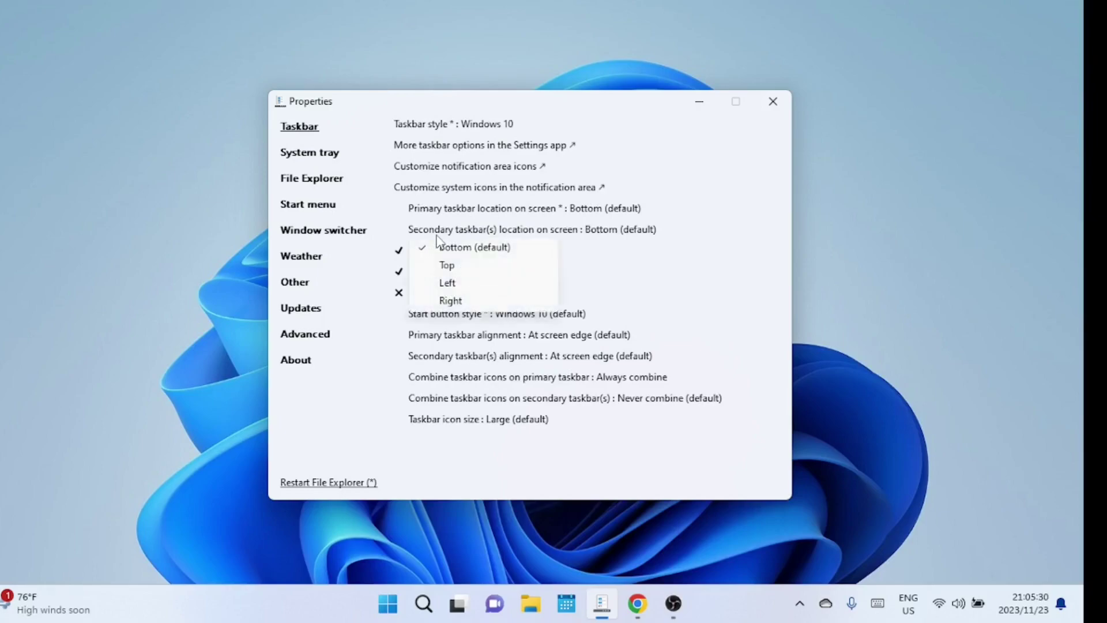
pyautogui.click(440, 209)
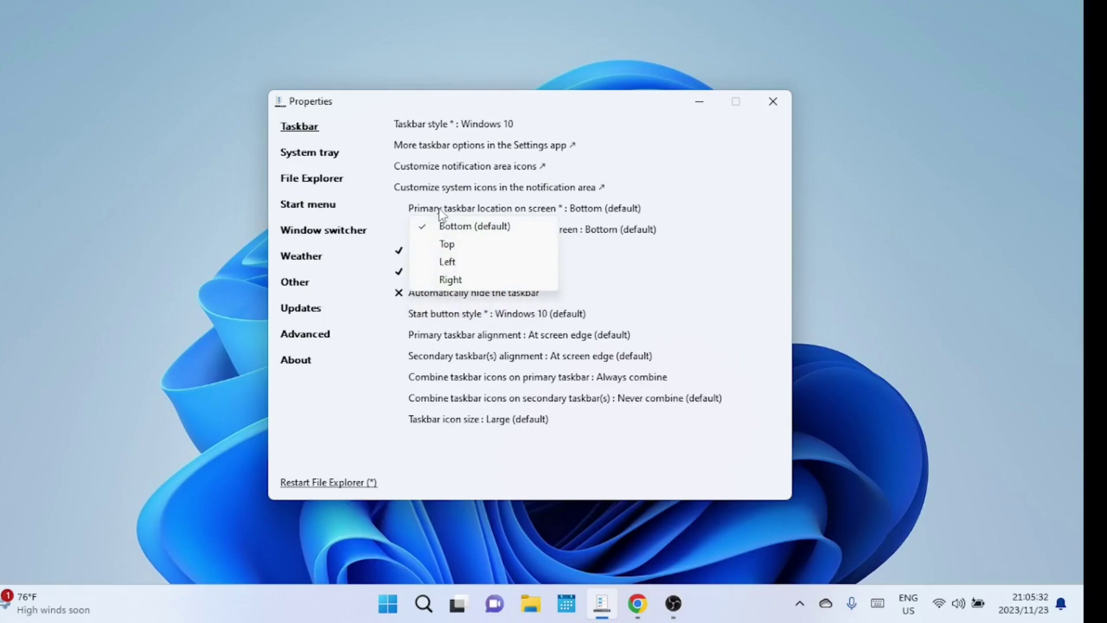